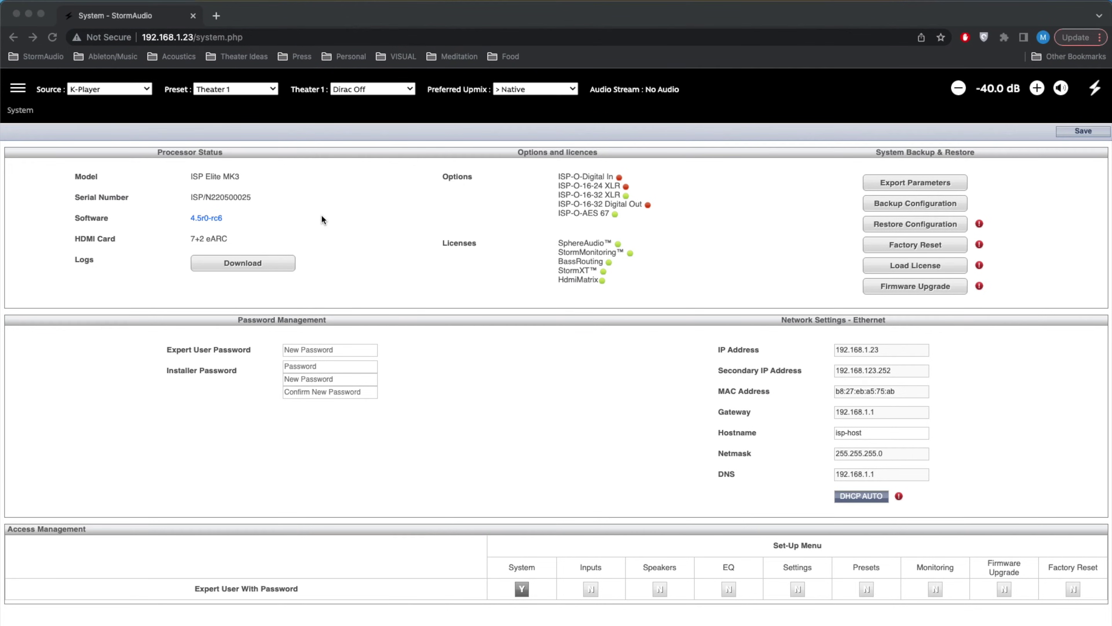
Edit Theater 1 under Main Speakers and create a new profile, New Profile 2.
click(18, 89)
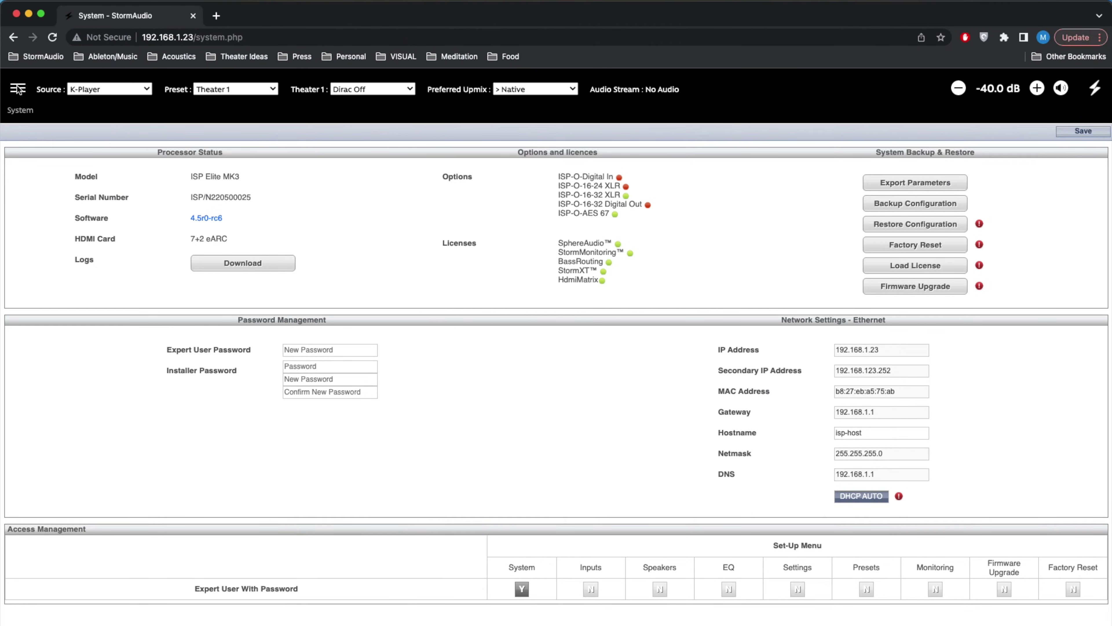
click(18, 89)
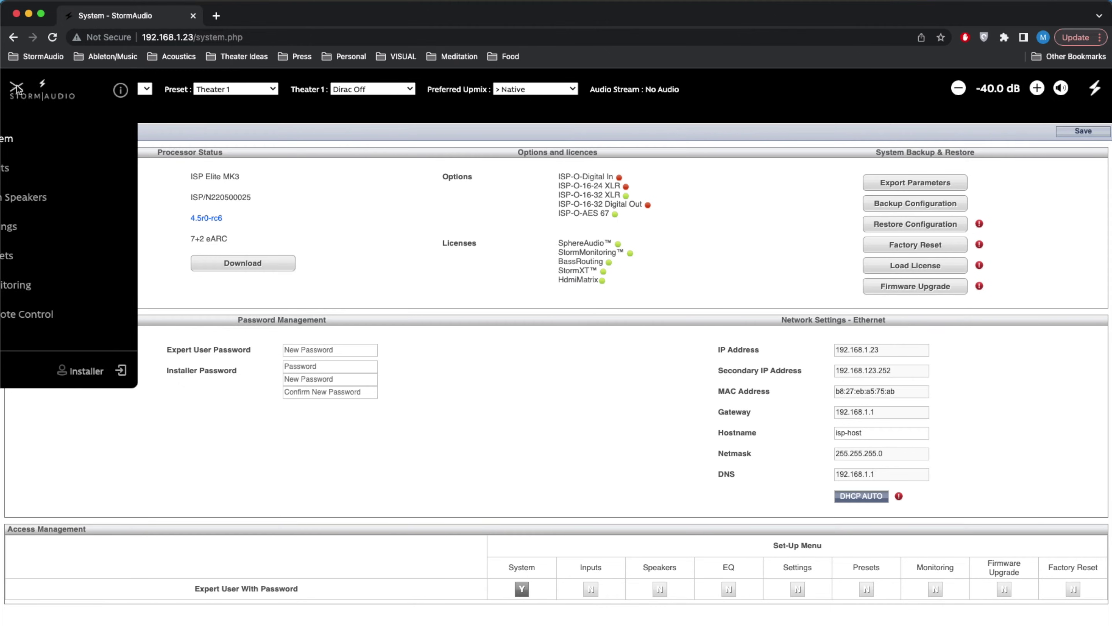
click(51, 199)
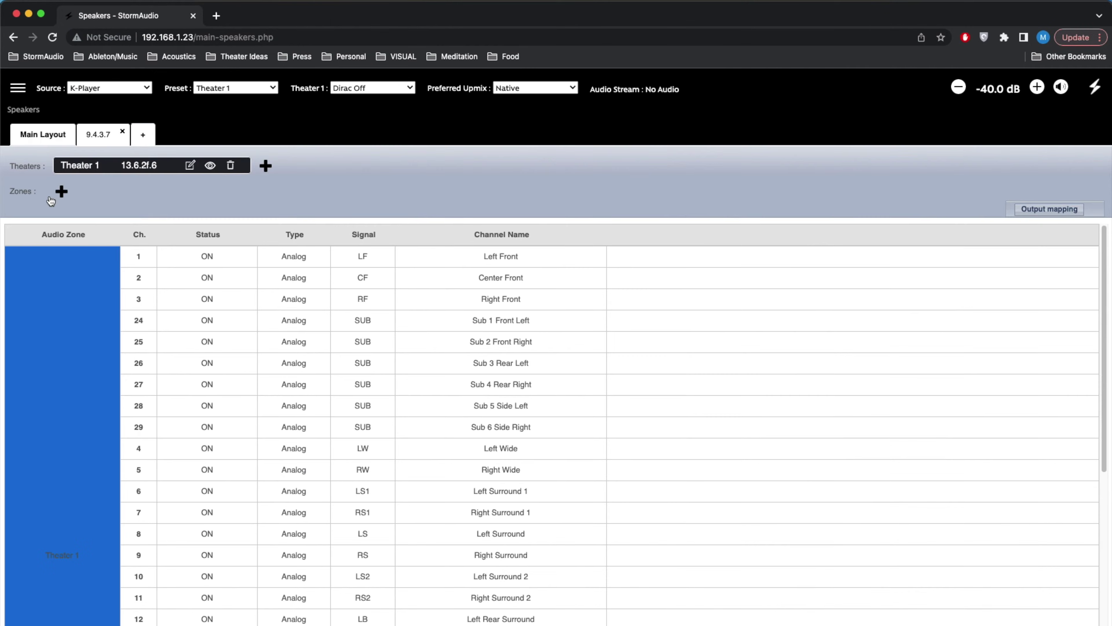
click(189, 166)
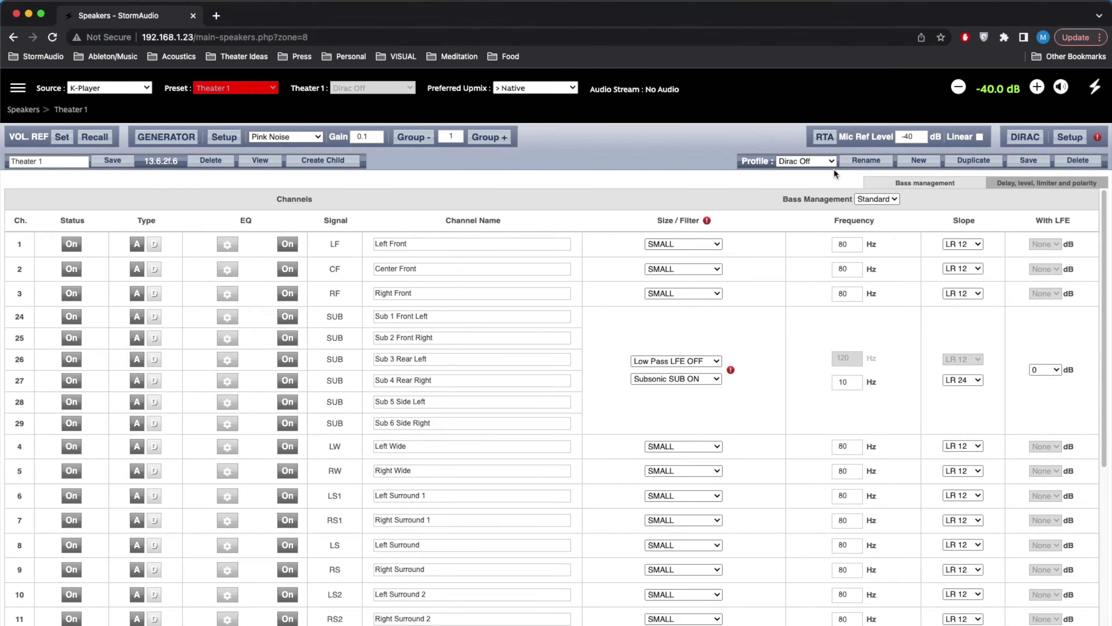
click(918, 161)
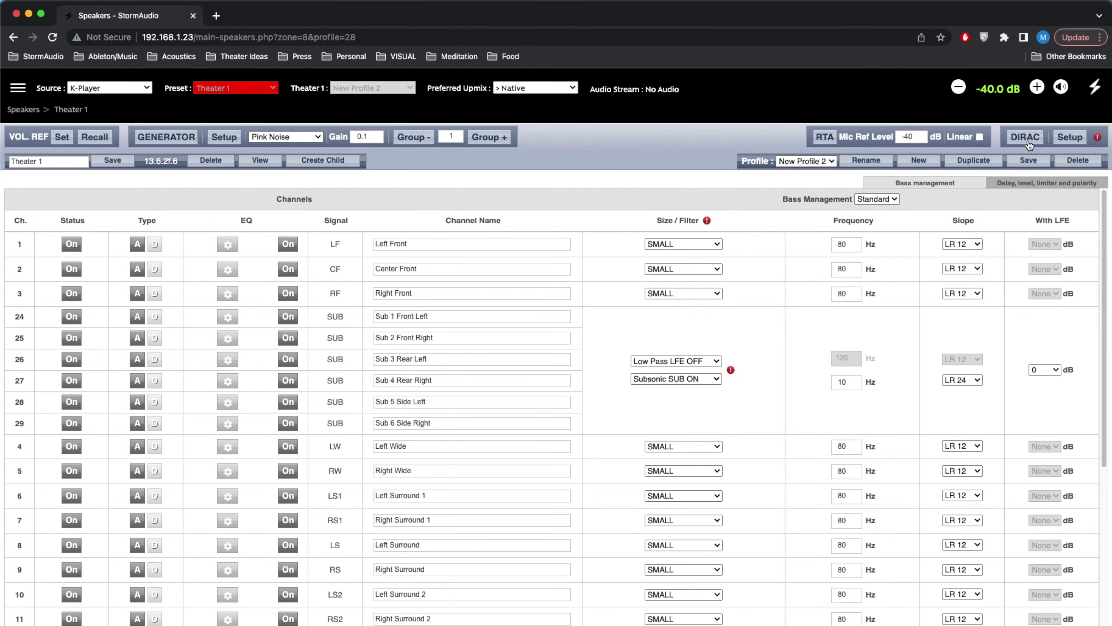
click(1067, 137)
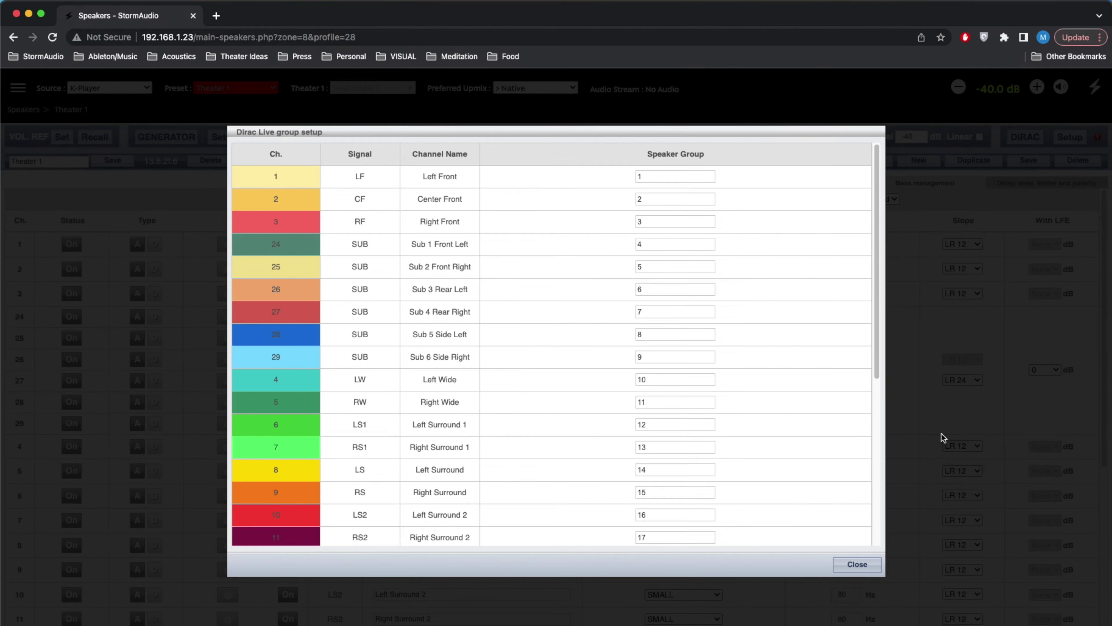
click(858, 564)
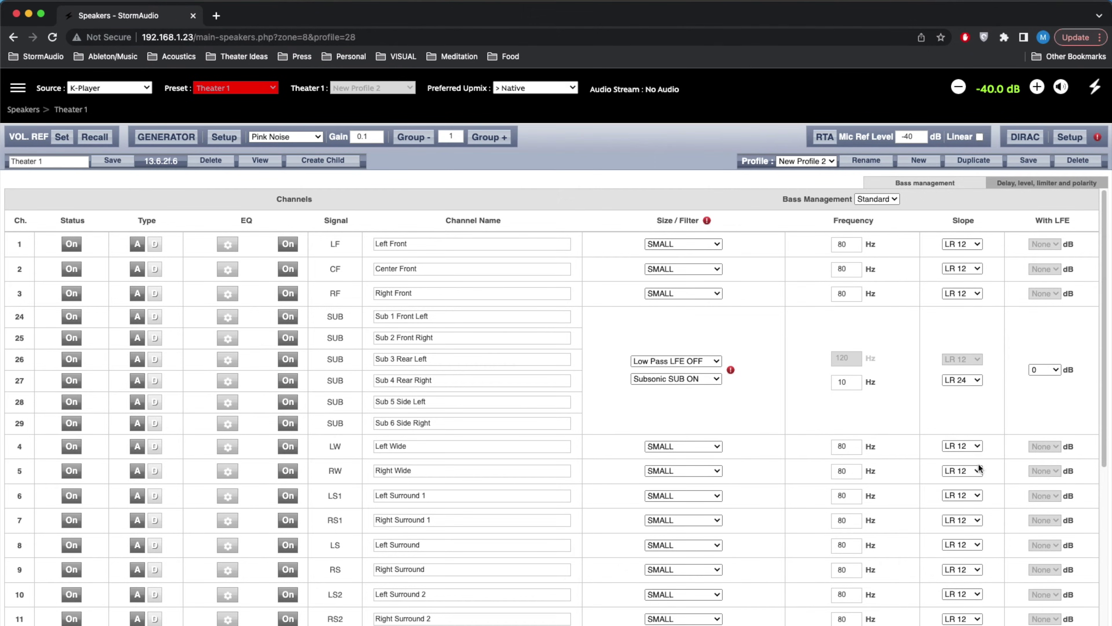
Bring up the DIRAC calibration dialog and scroll through its procedure notes.
click(1026, 147)
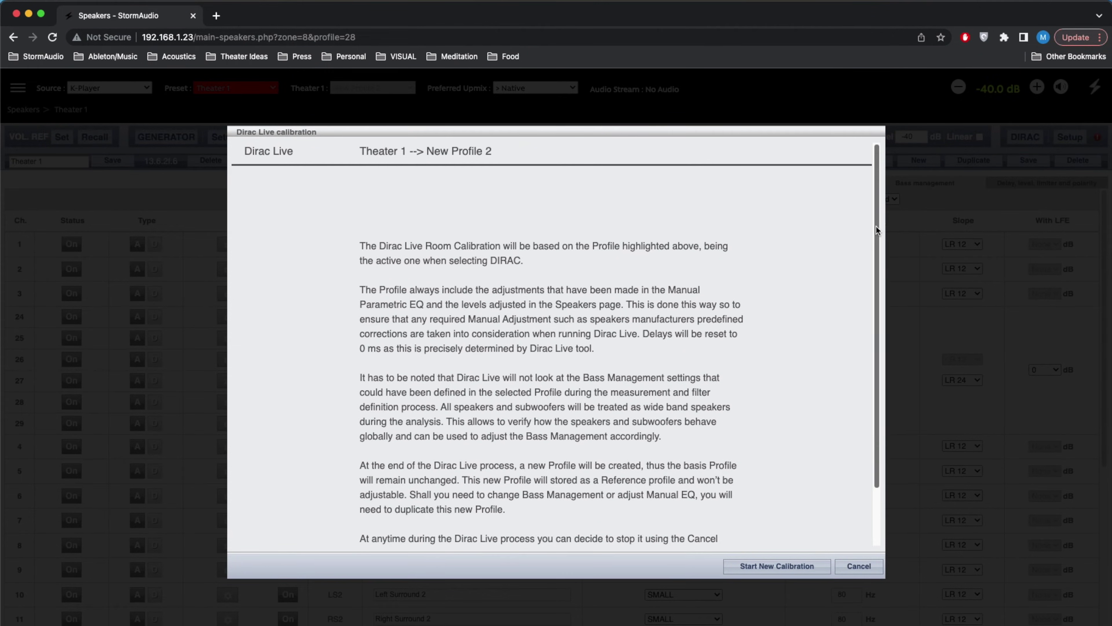
drag(876, 225, 869, 286)
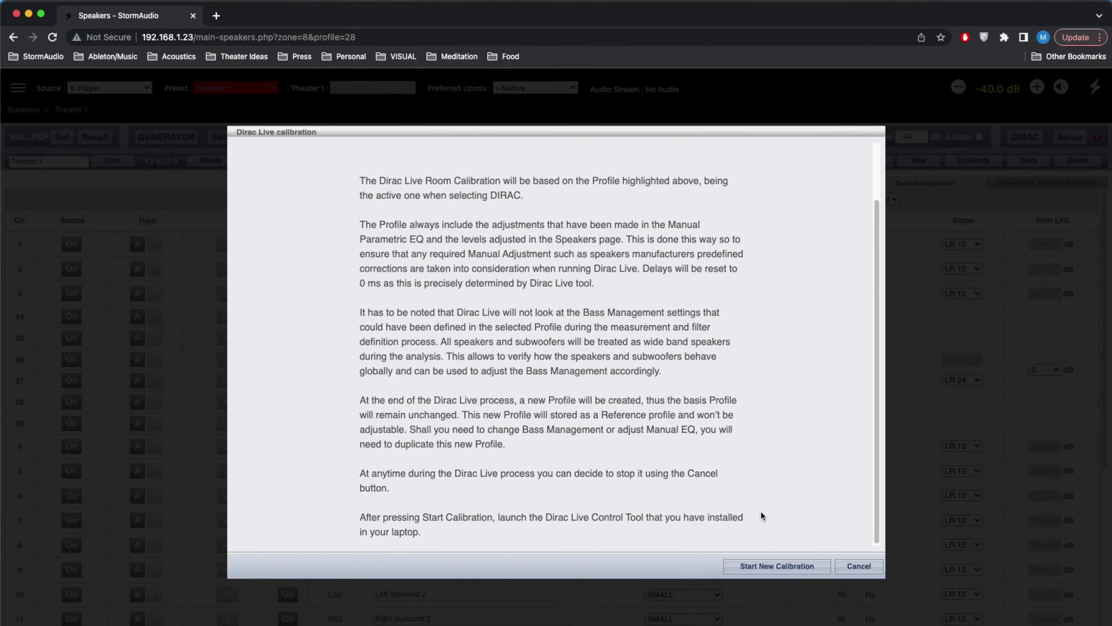
Start a new calibration and connect Dirac Live to the StormAudio isp-host processor.
click(762, 563)
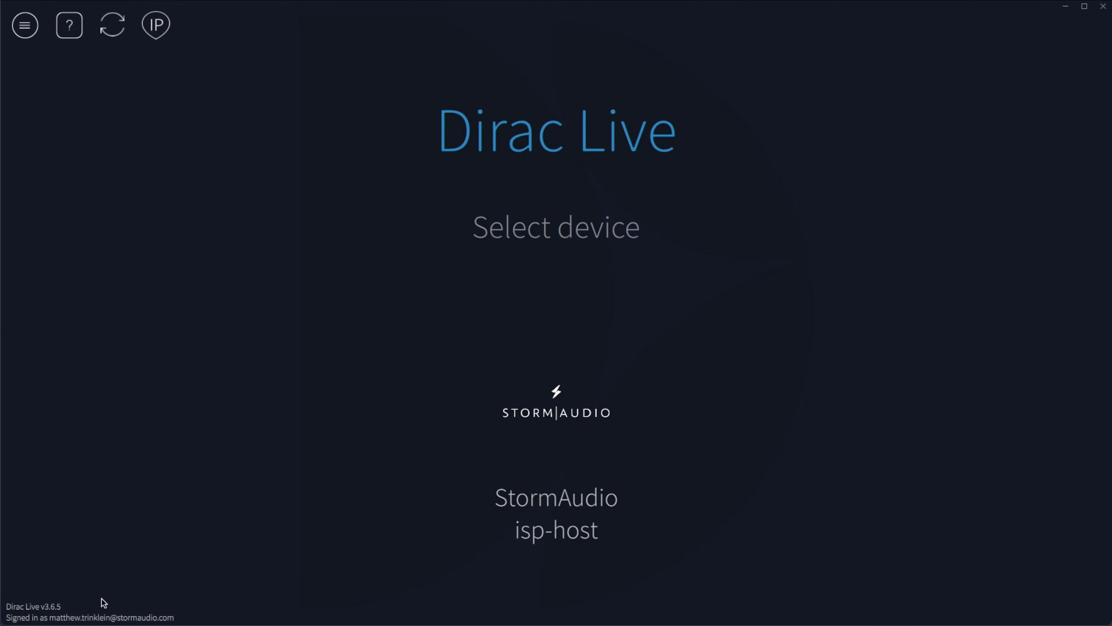
click(25, 36)
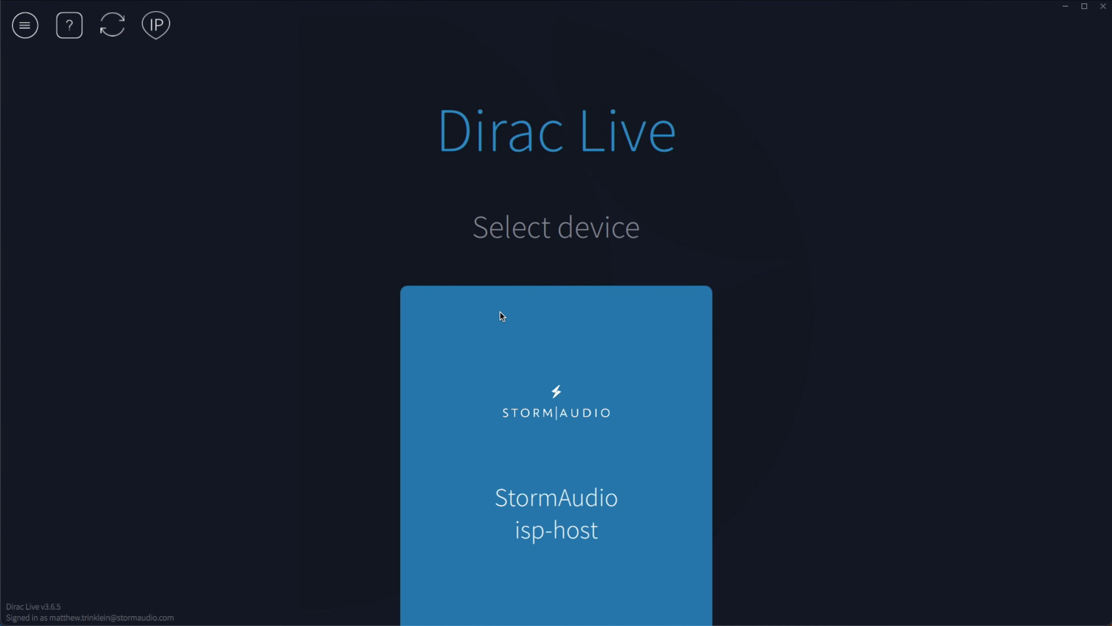
click(167, 33)
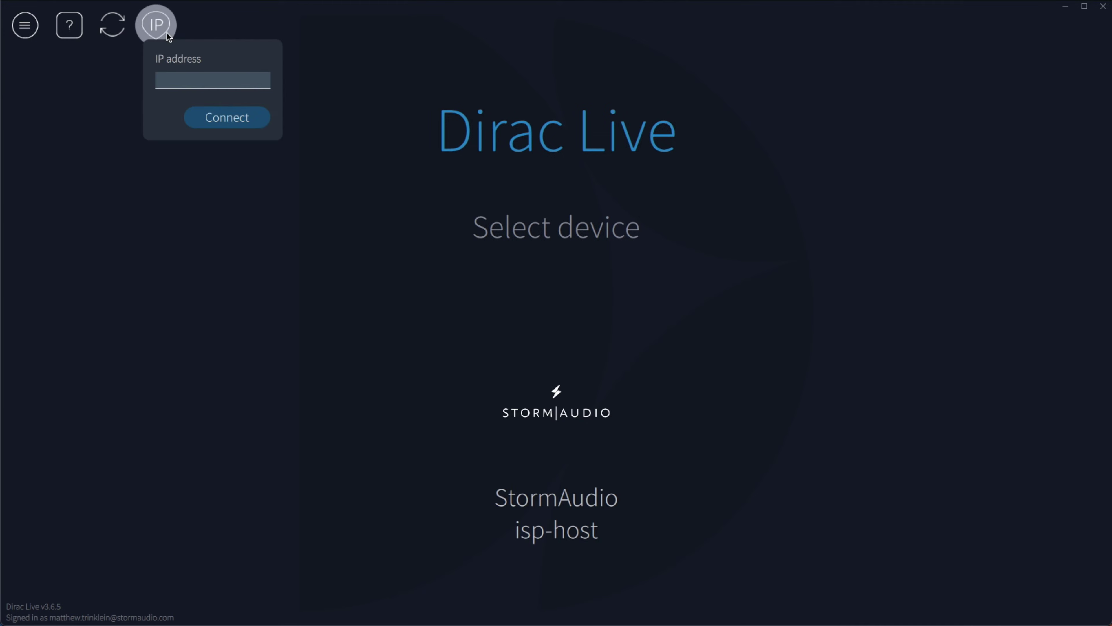
click(170, 74)
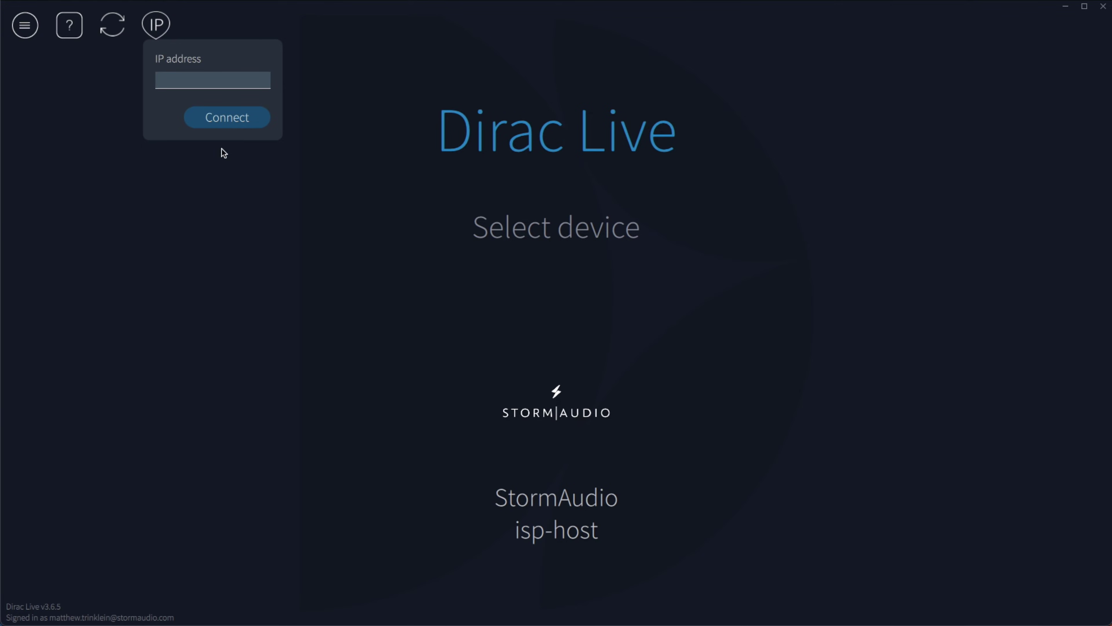
click(448, 361)
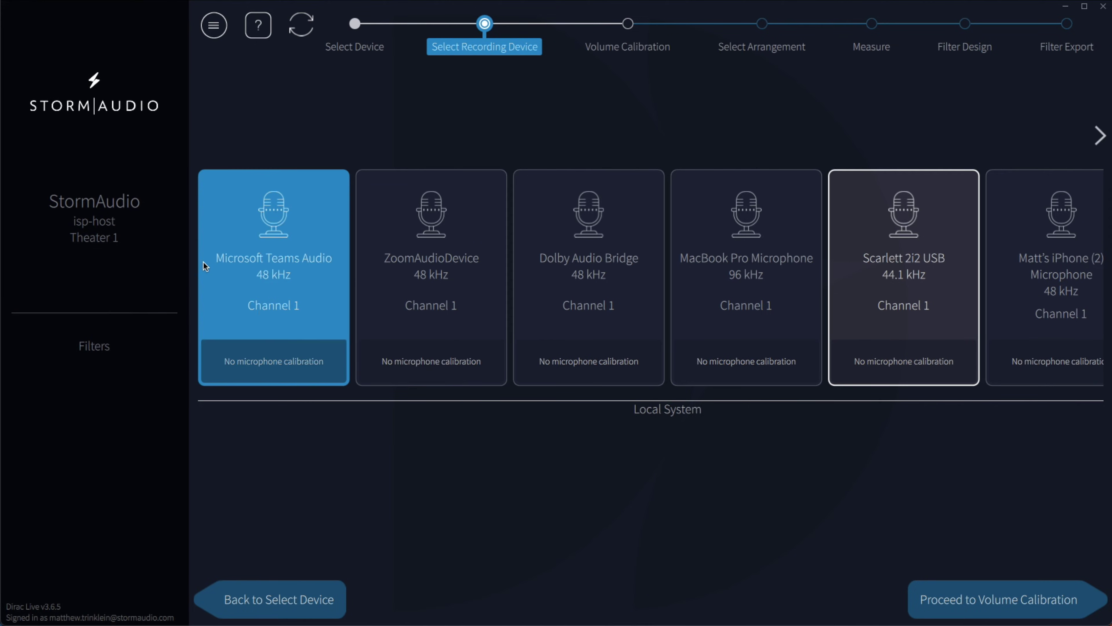
Load the project file Dirac Cal Apr 14 23.liveproject.
click(212, 34)
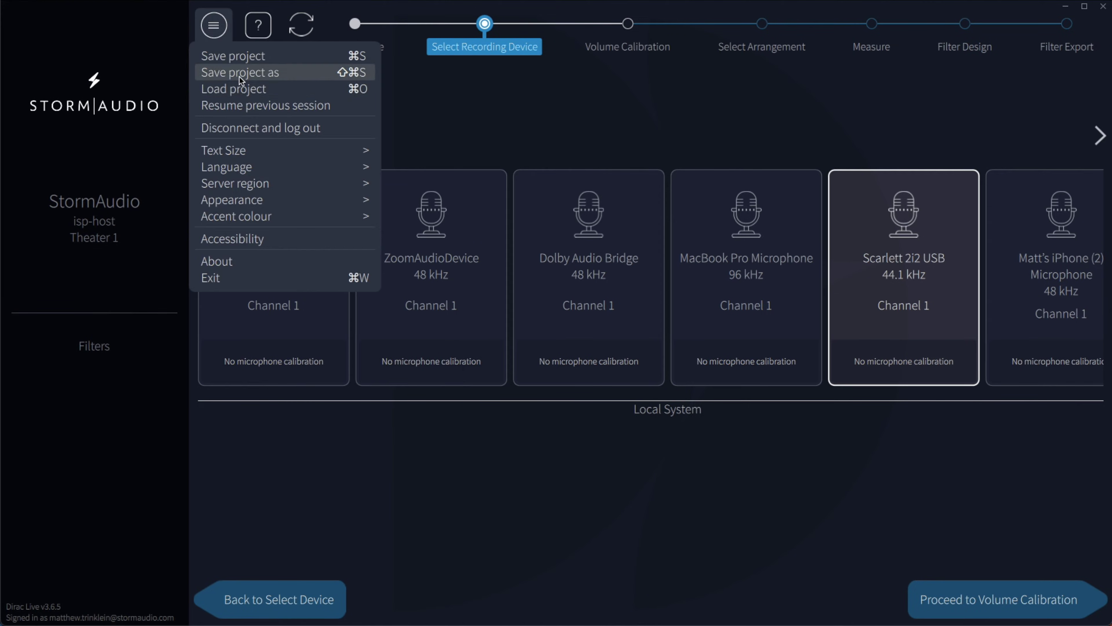
click(247, 92)
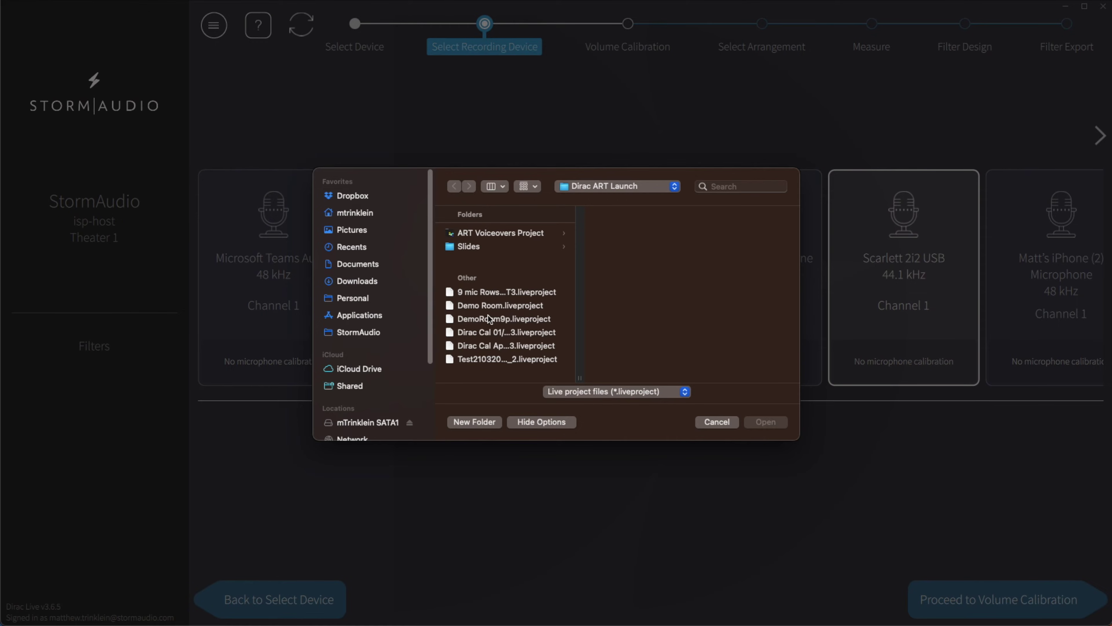
click(500, 346)
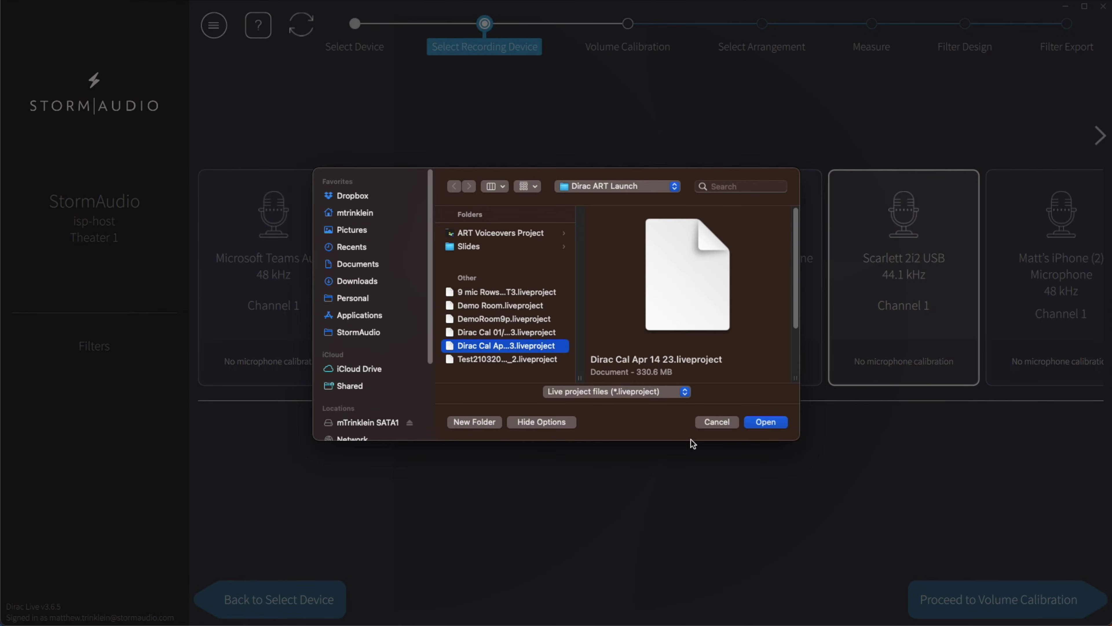
click(783, 425)
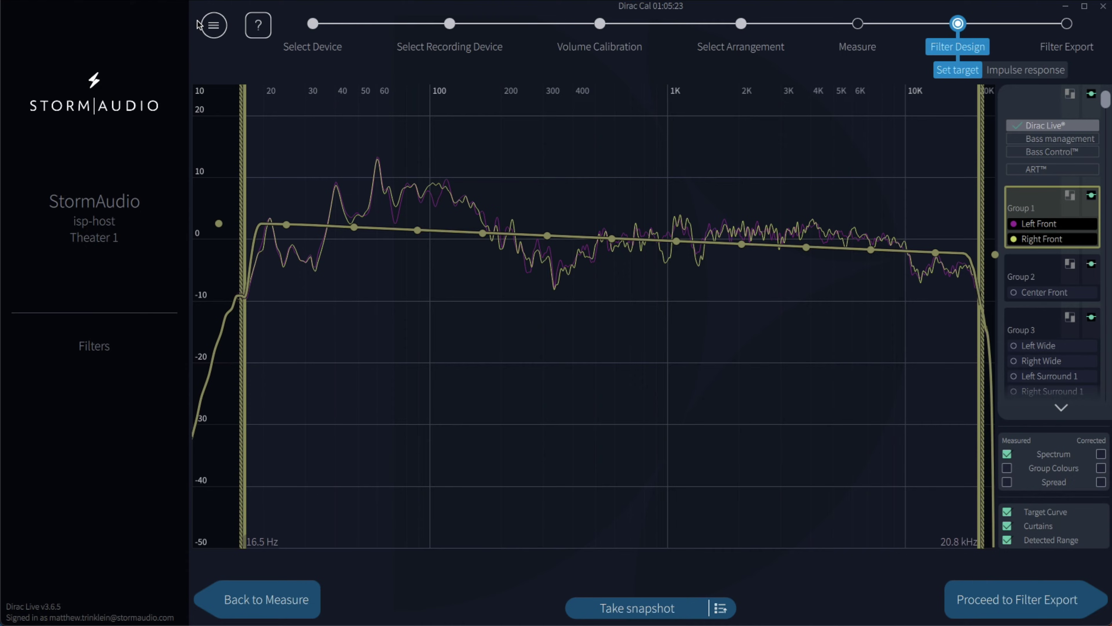
Save the project under the name 'Dirac Cal Apr 14 23'.
click(214, 25)
click(246, 72)
text(Dirac Cal Apr)
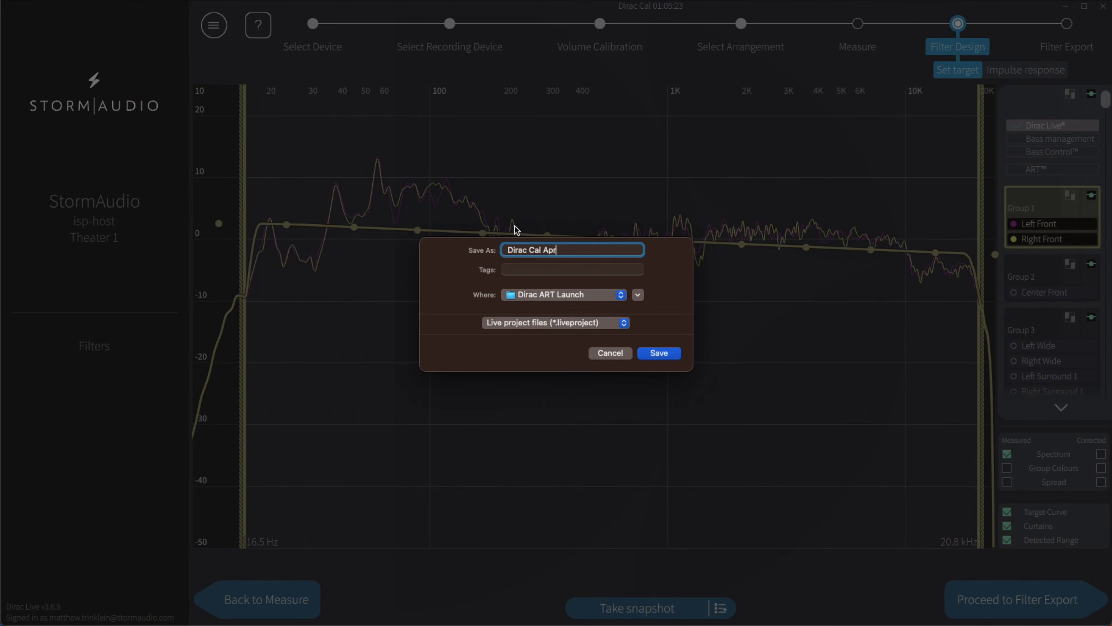
text( 14 23)
key(Return)
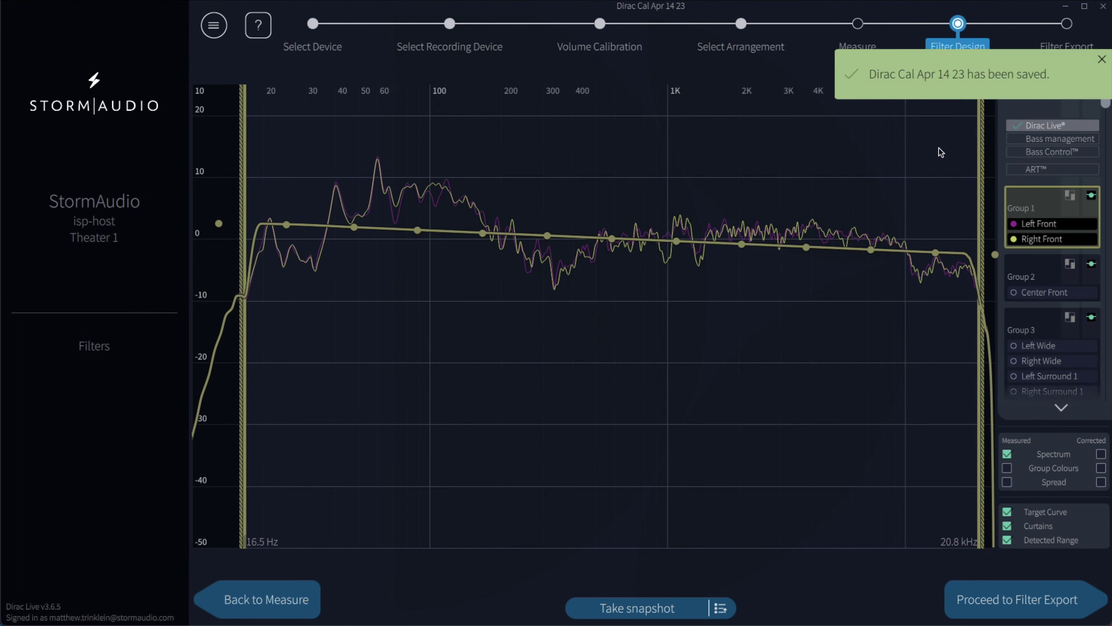
Switch correction to ART and keep Right Front grouped with Left Front in Group 1.
click(1044, 171)
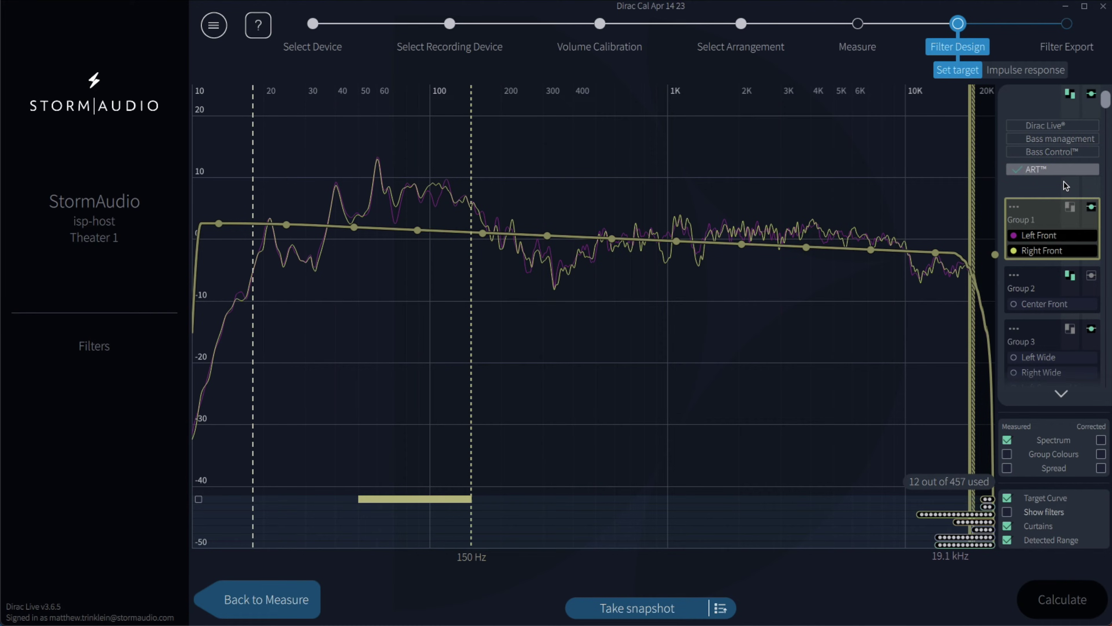
mouse_move(1108, 109)
mouse_down()
mouse_move(1103, 376)
mouse_move(1107, 99)
mouse_up()
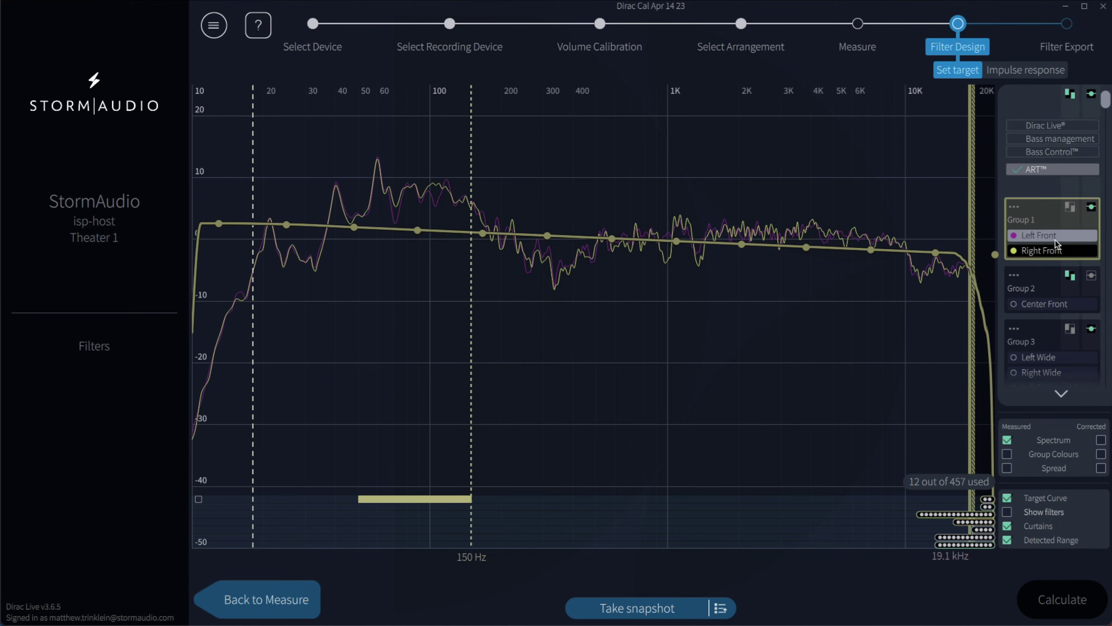
drag(1055, 244, 1052, 260)
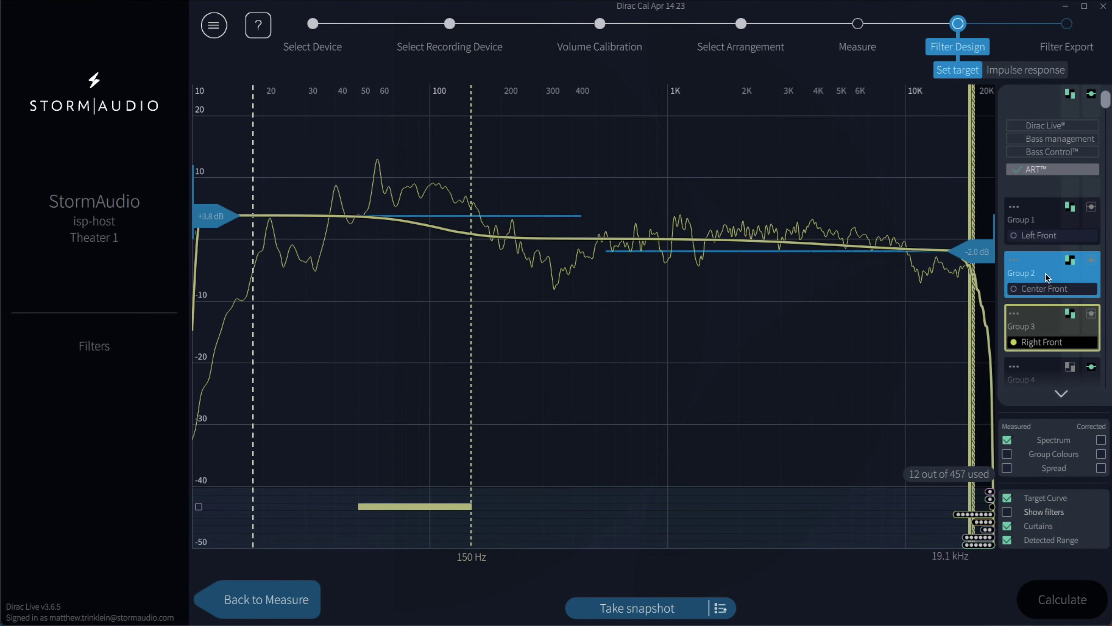
drag(1040, 340, 1043, 224)
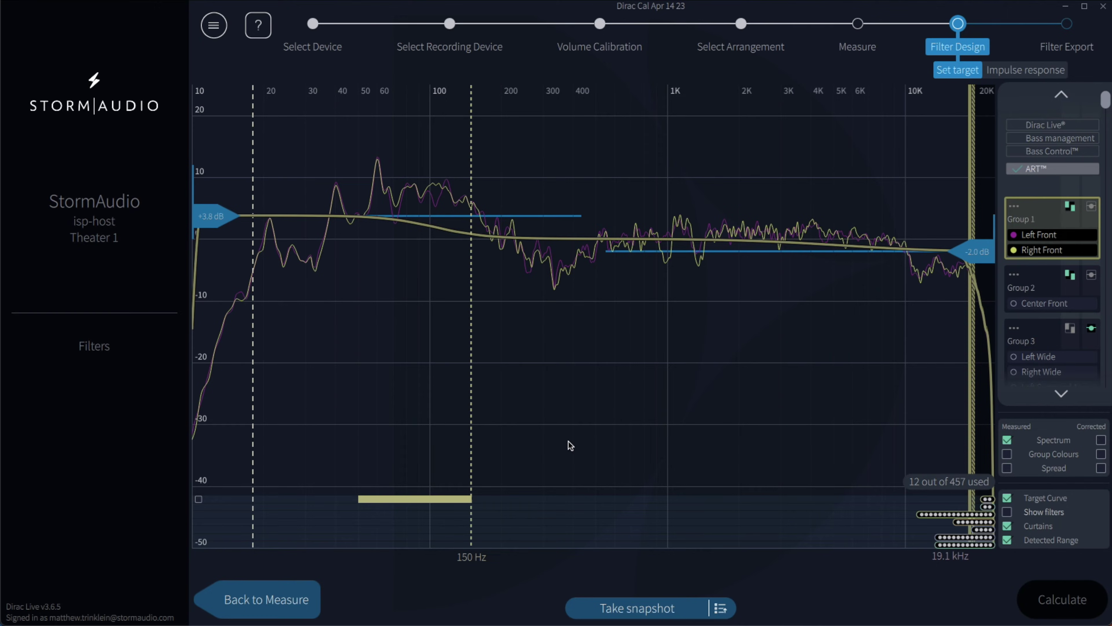
Add support ranges for Groups 2–3, with Group 1 starting at 59 Hz and Group 3 ending near 148 Hz.
click(404, 503)
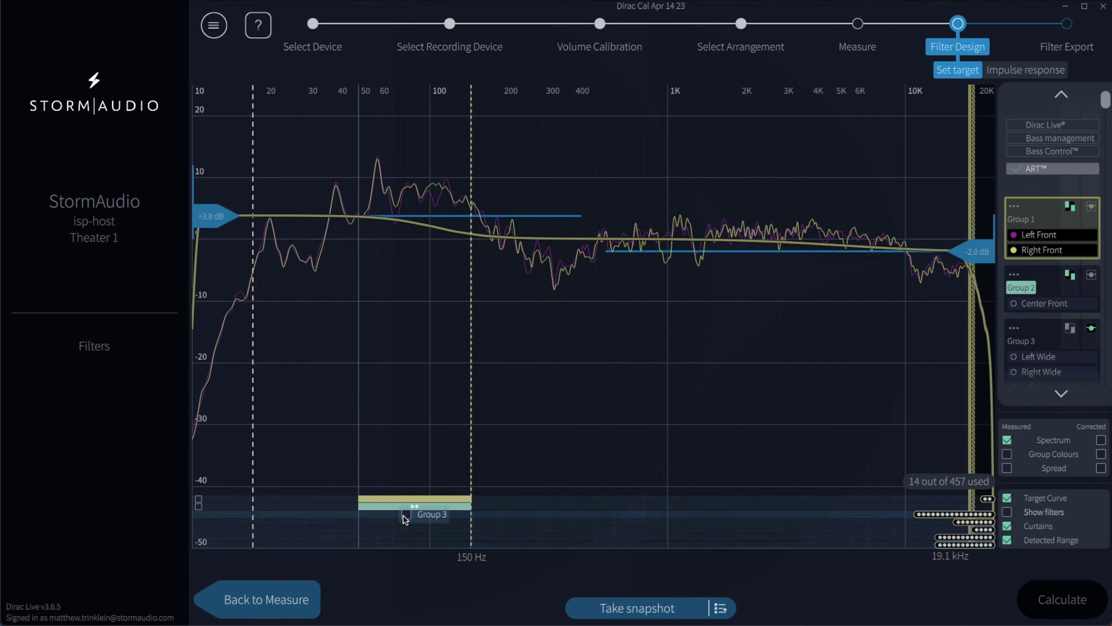
click(405, 514)
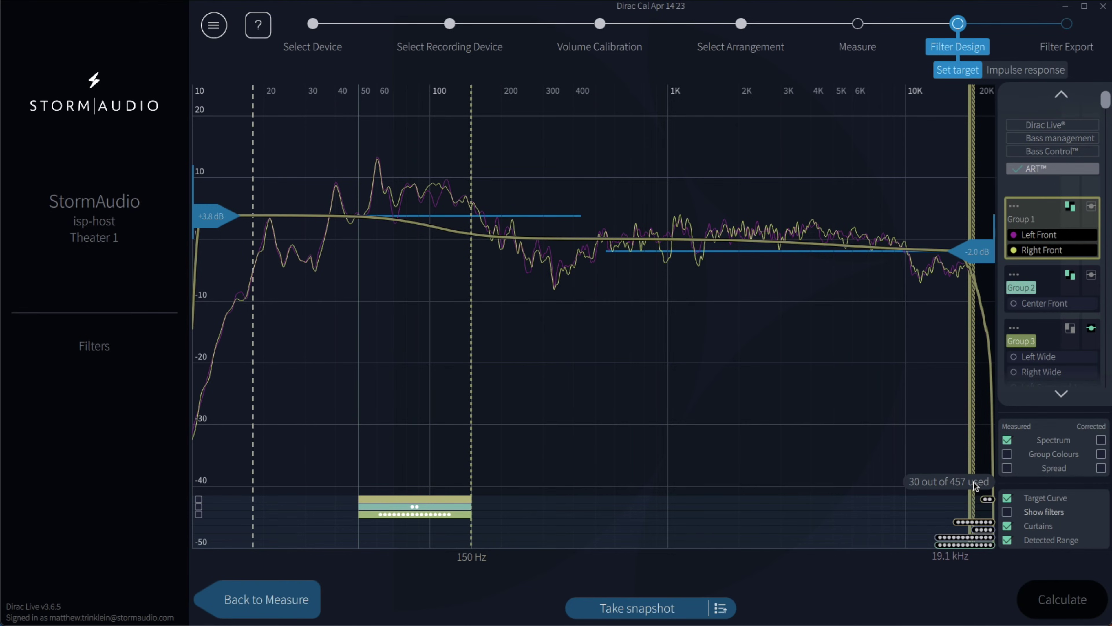
mouse_move(361, 508)
mouse_move(361, 504)
mouse_down()
mouse_move(383, 506)
mouse_move(355, 515)
mouse_move(378, 516)
mouse_up()
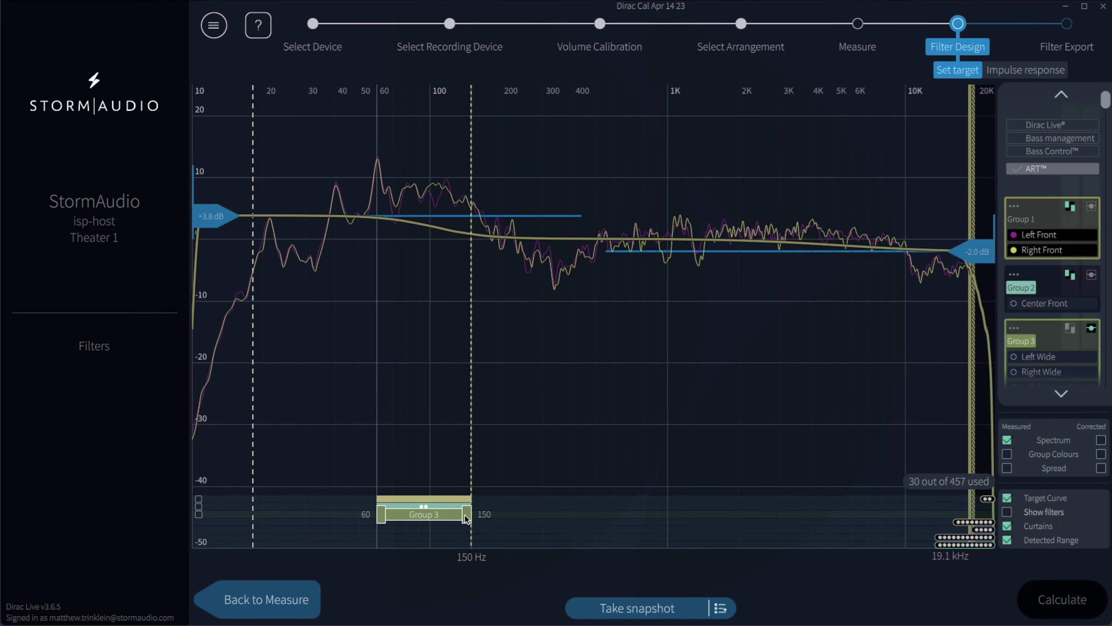
mouse_move(466, 517)
mouse_down()
mouse_move(451, 519)
mouse_move(472, 520)
mouse_up()
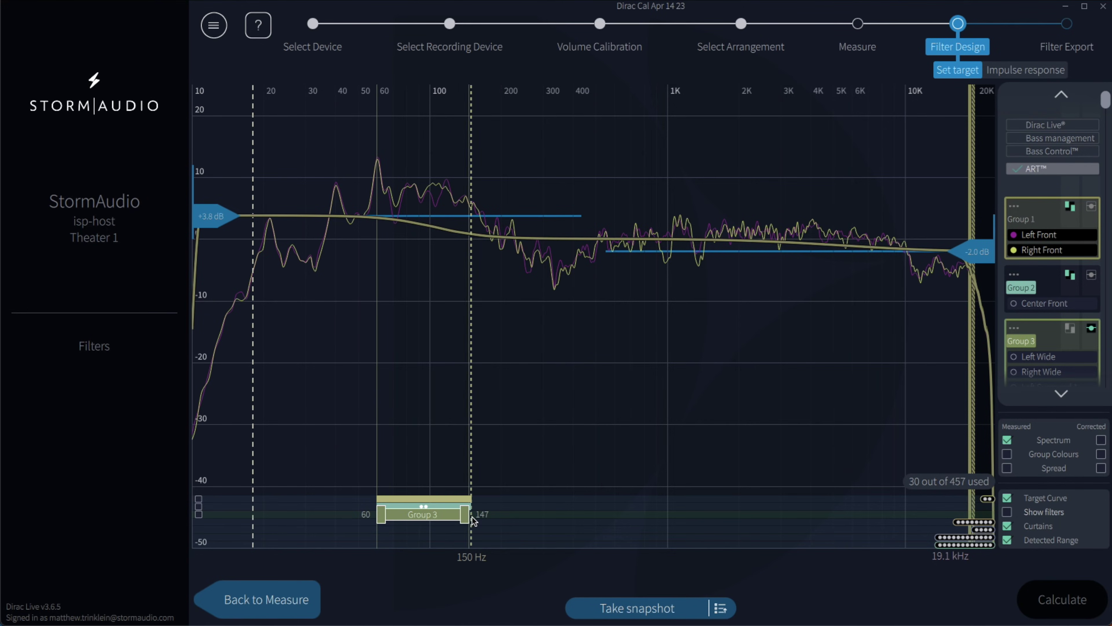
drag(473, 520, 476, 522)
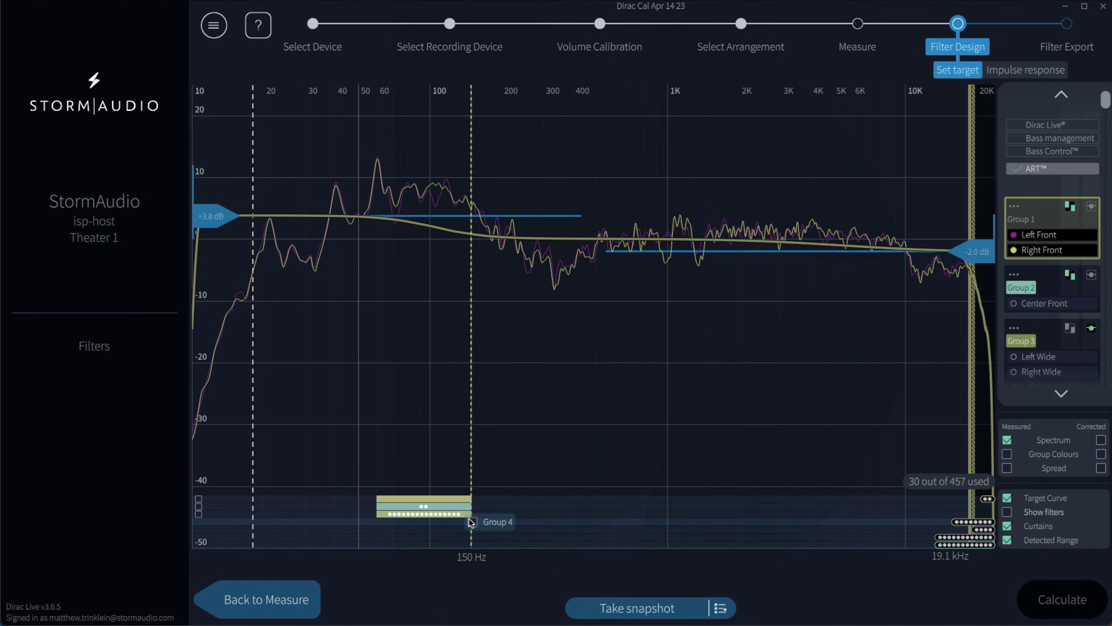
Add support ranges for Groups 4–7, with lower limits 59 Hz, about 80 Hz and 20 Hz for Groups 4, 6, 7.
click(467, 516)
drag(368, 524, 412, 535)
click(387, 530)
click(415, 542)
click(415, 542)
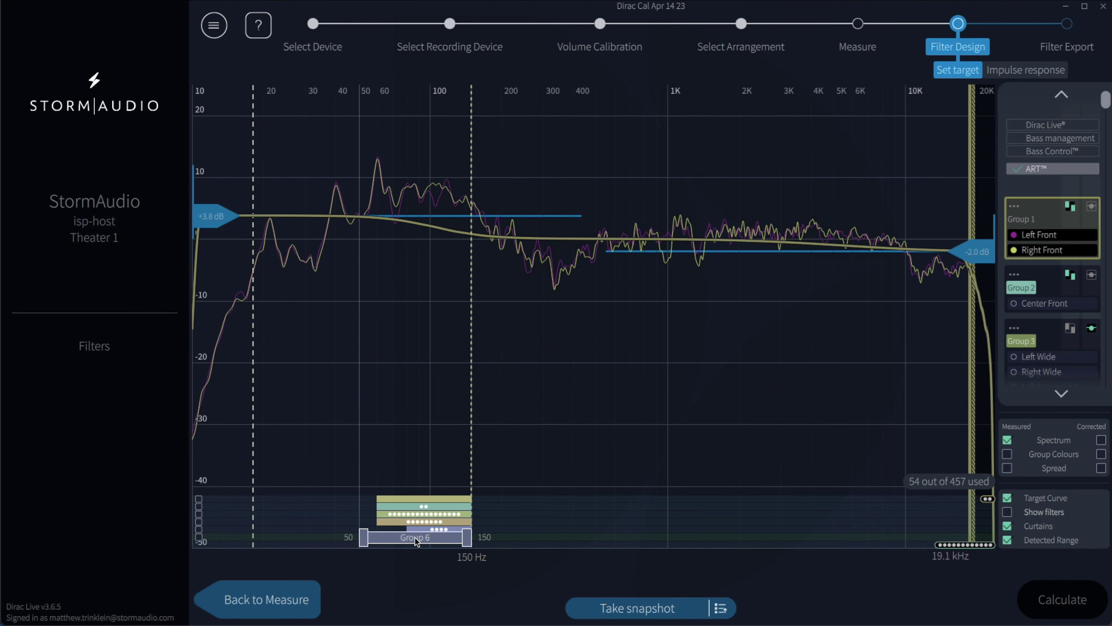
drag(370, 543, 412, 542)
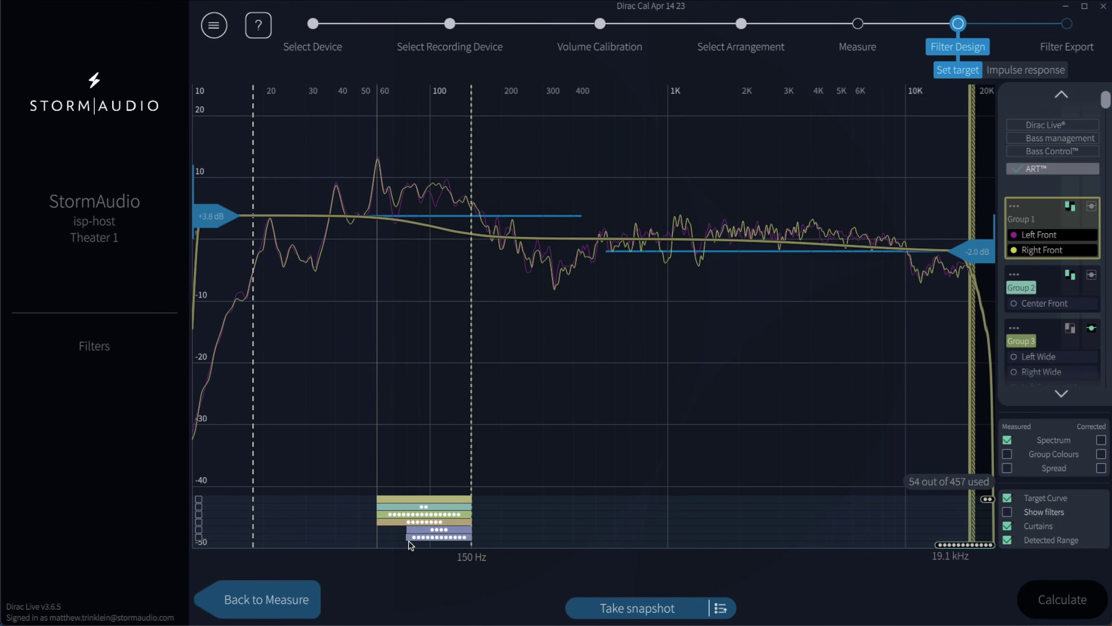
click(396, 545)
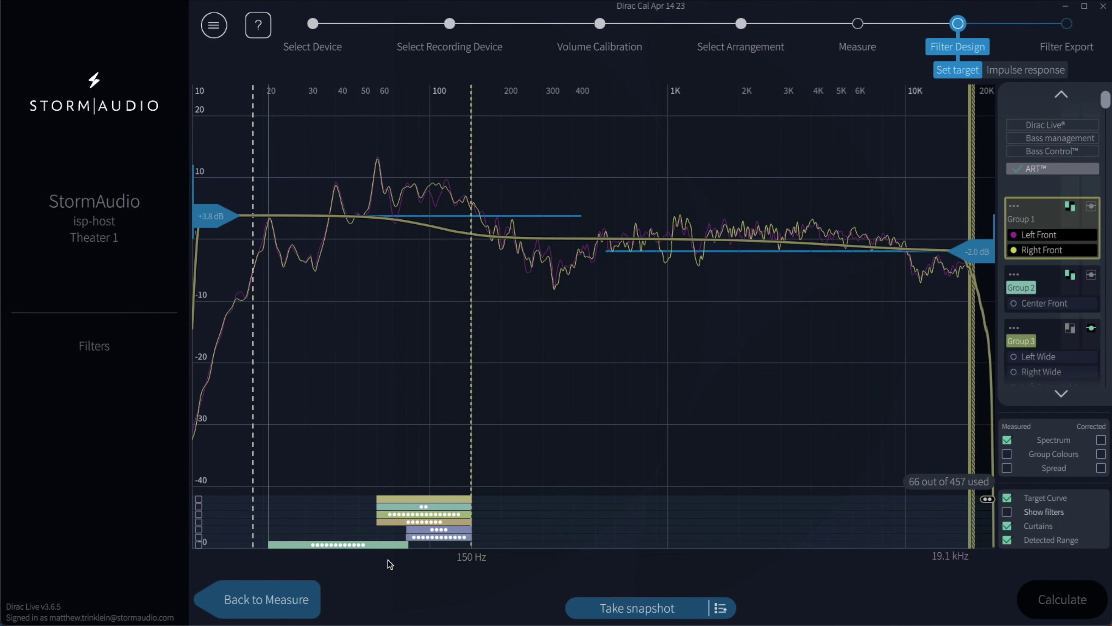
mouse_move(285, 544)
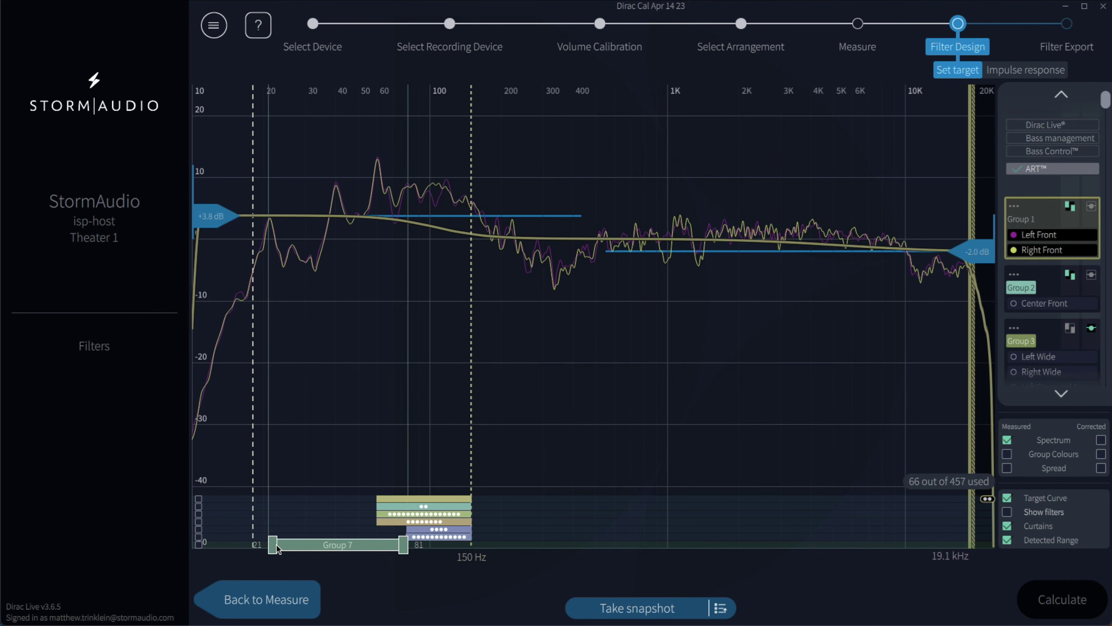
drag(276, 546, 271, 549)
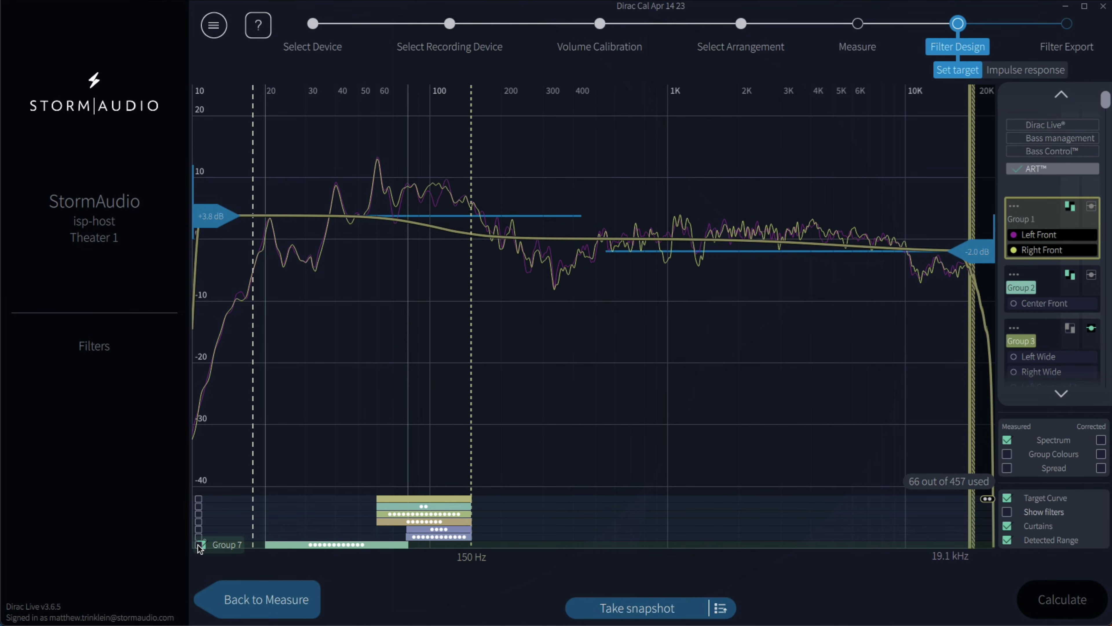
Review each group's curves and support ranges, from Center Front through the subwoofers.
click(382, 507)
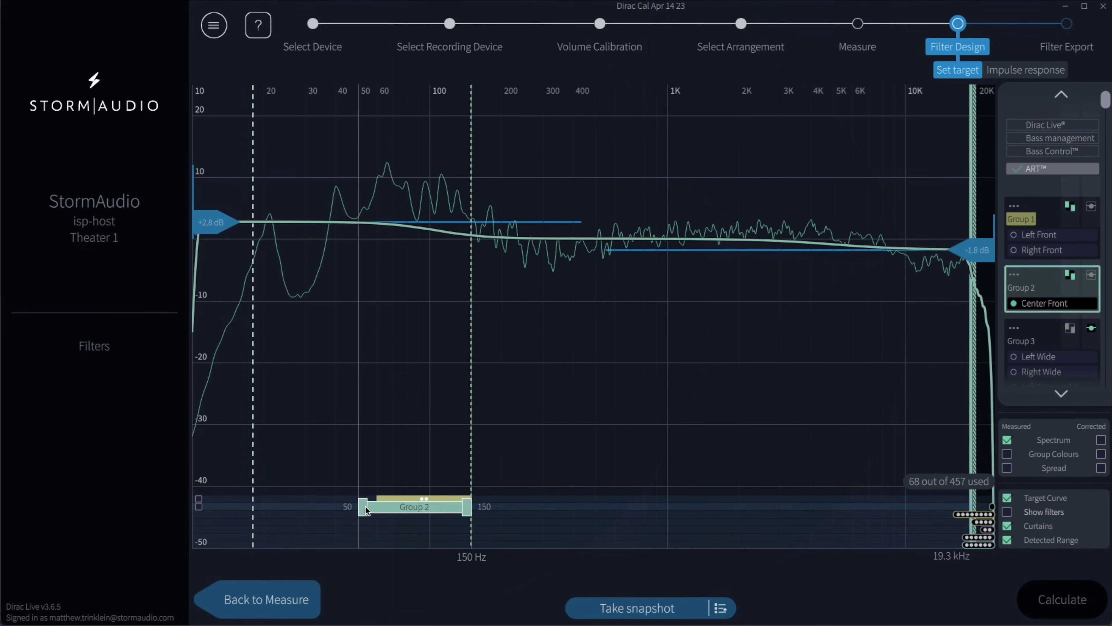
click(383, 510)
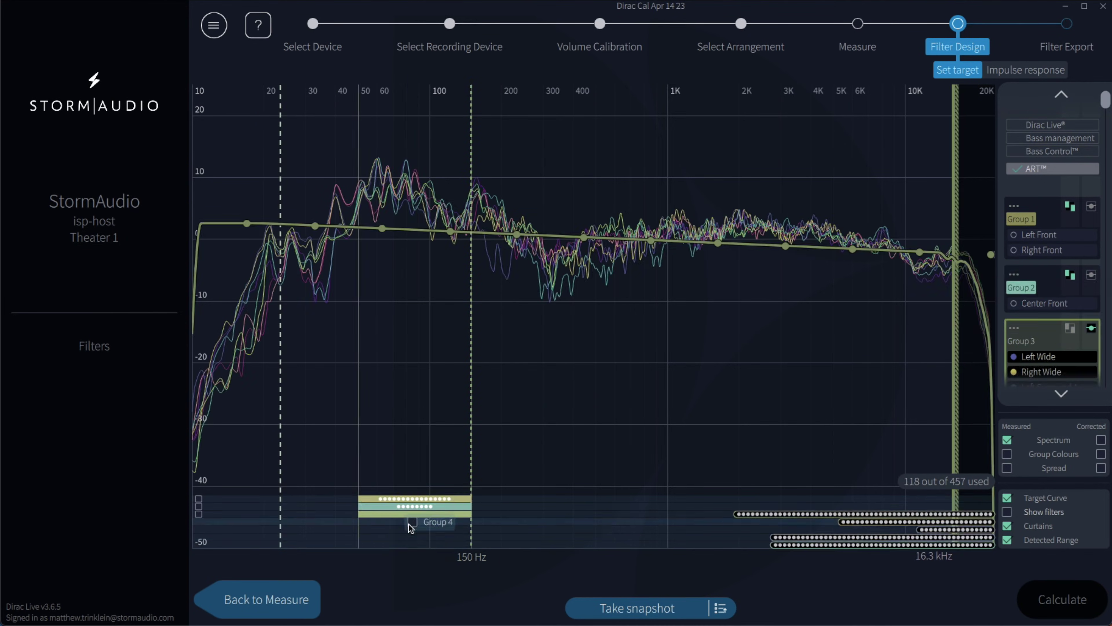
click(375, 541)
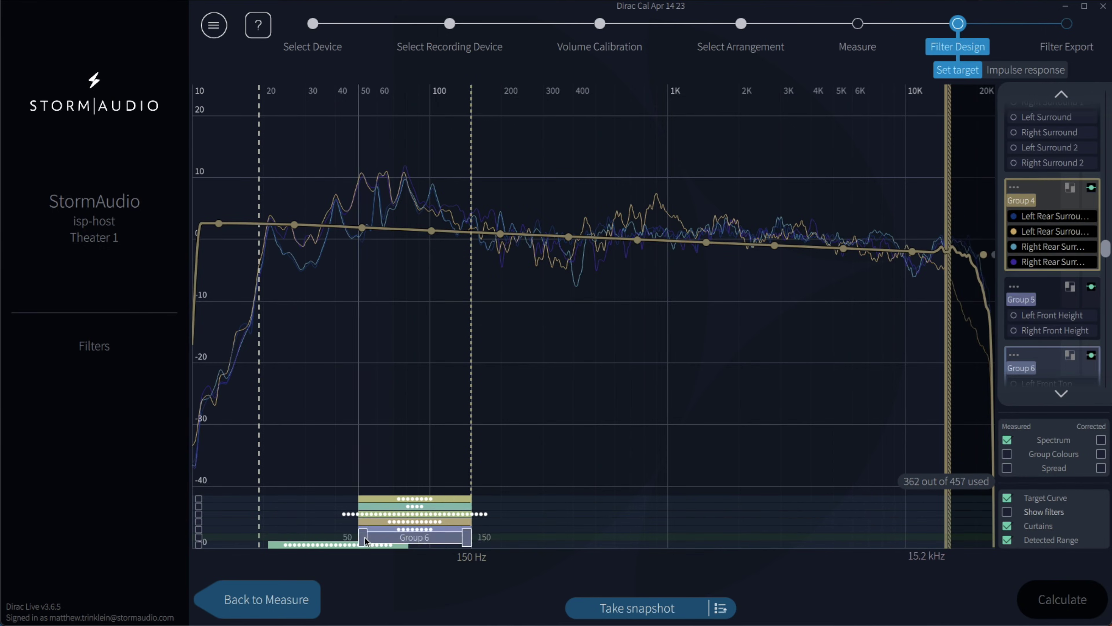
click(385, 529)
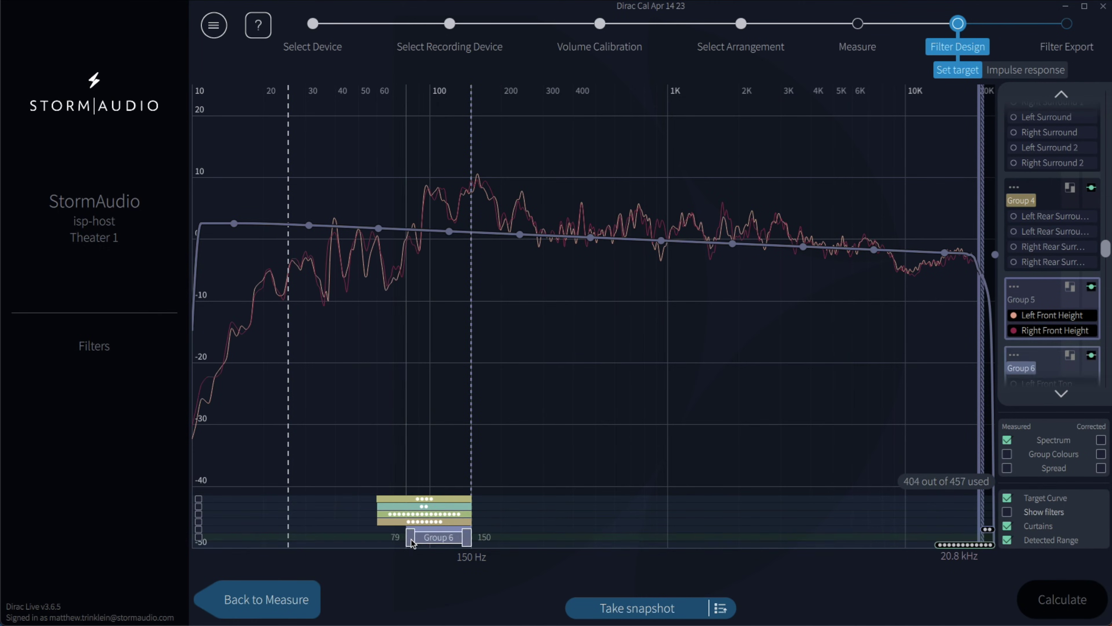
click(400, 543)
click(420, 499)
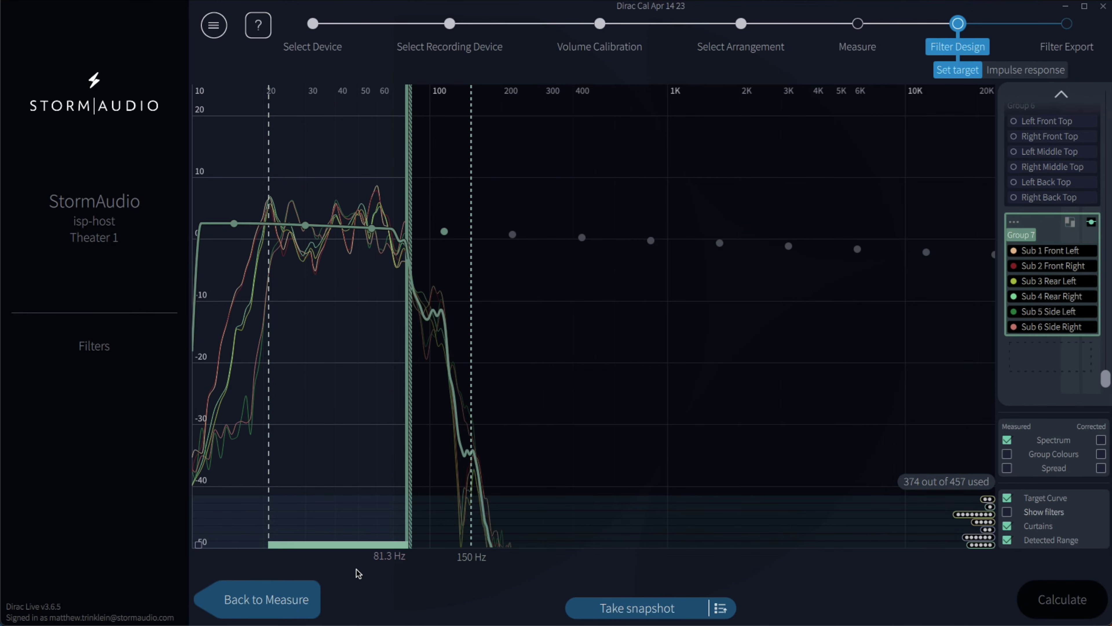
Enable Group 1 and Group 2 support for the subwoofer Group 7.
click(416, 500)
click(415, 506)
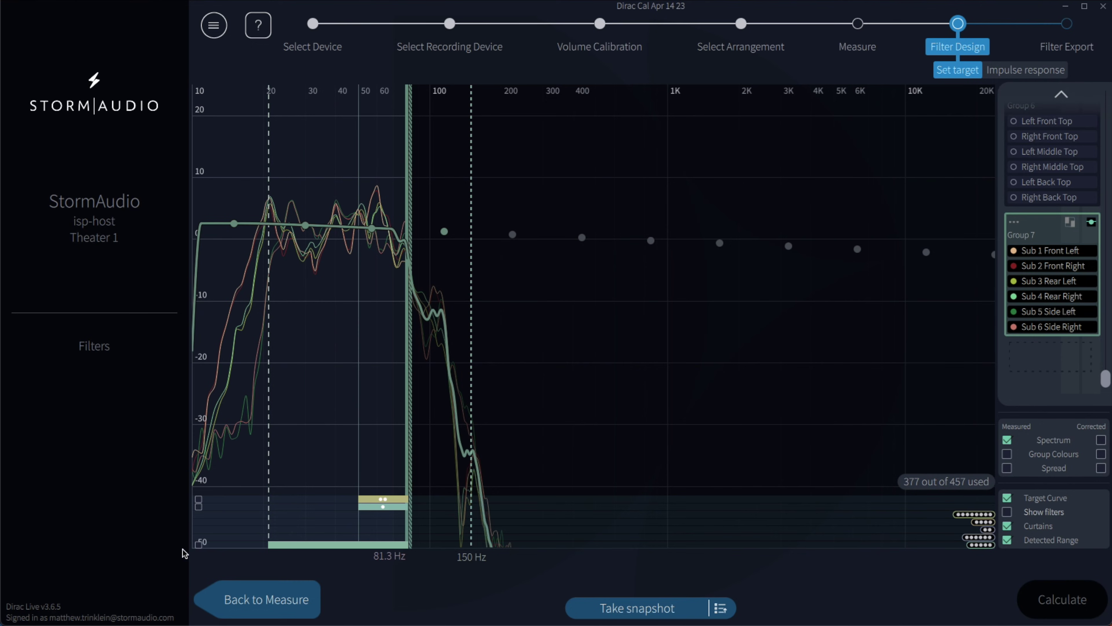
click(197, 545)
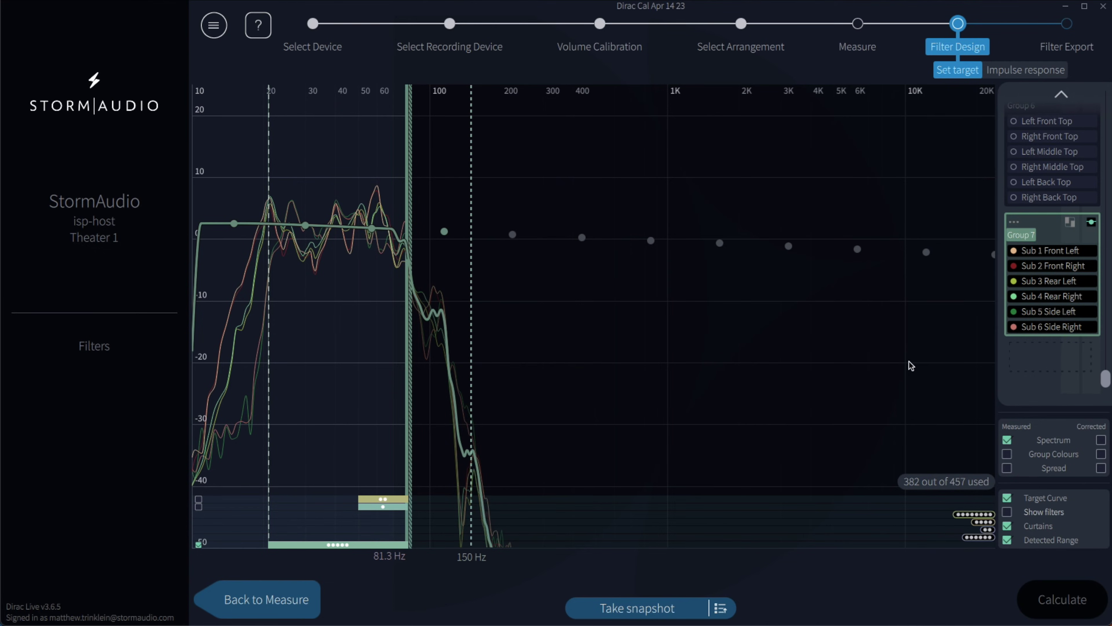
Set Group 1's support level for the subwoofer Group 7 to -6 dB.
click(1015, 223)
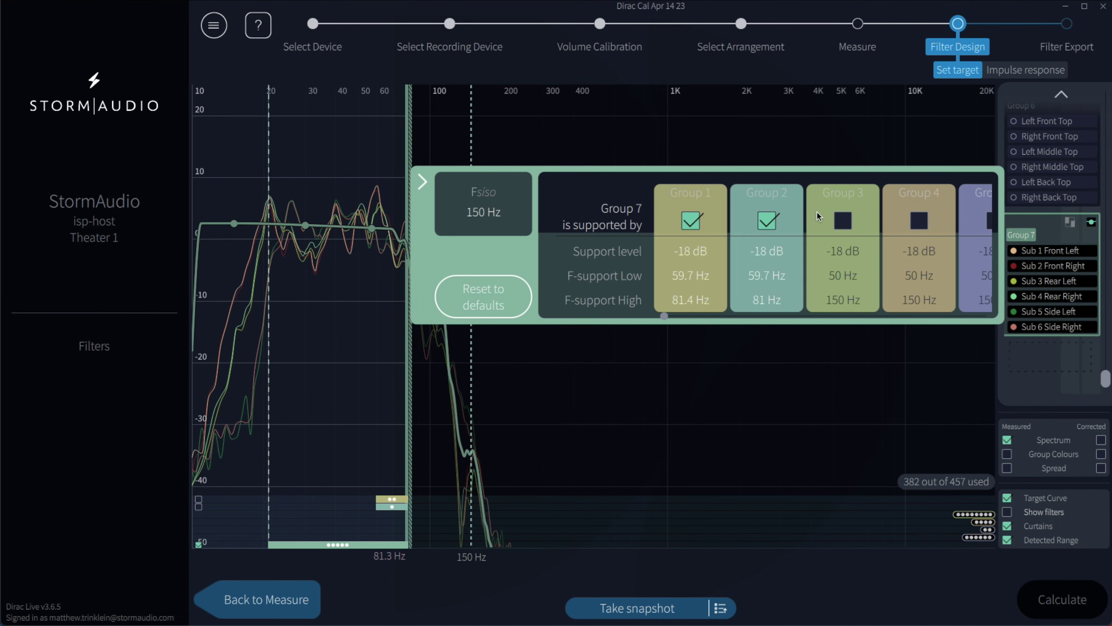
click(689, 251)
click(687, 253)
text(-24)
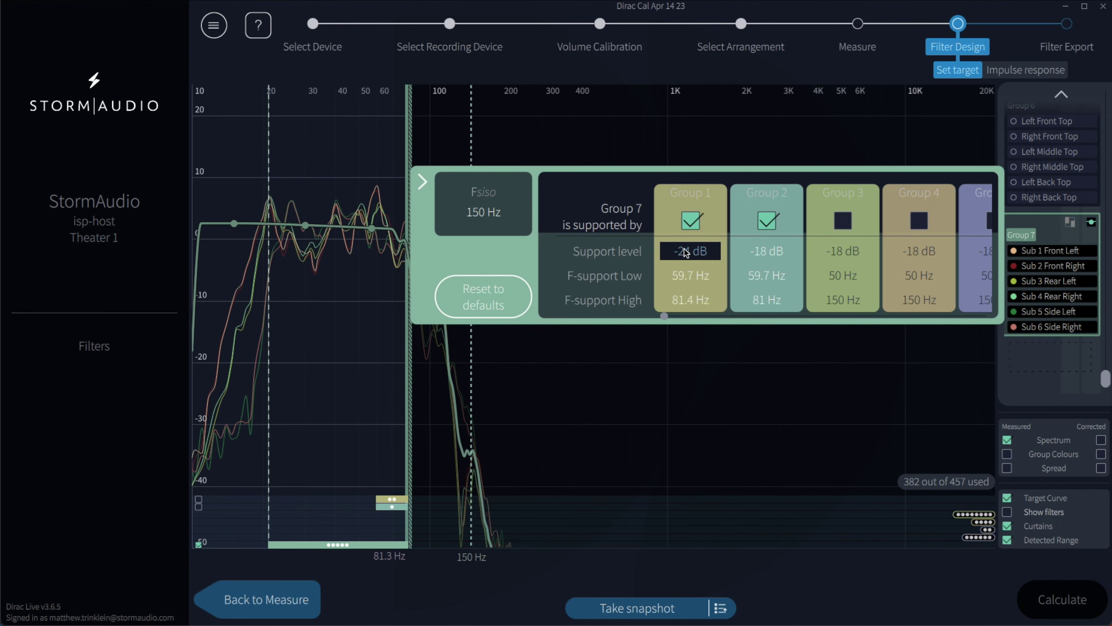
key(Return)
click(687, 251)
text(-6)
key(Return)
click(421, 182)
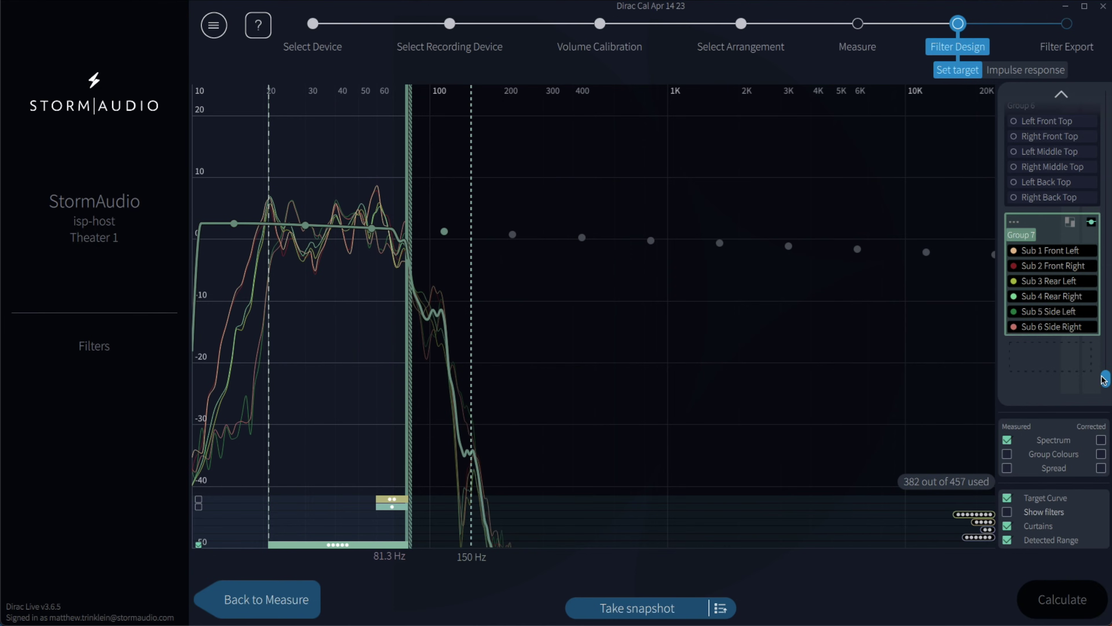
Give the Group 1 target a +5.0 dB bass shelf and a -3.0 dB treble end.
drag(1104, 378, 1104, 105)
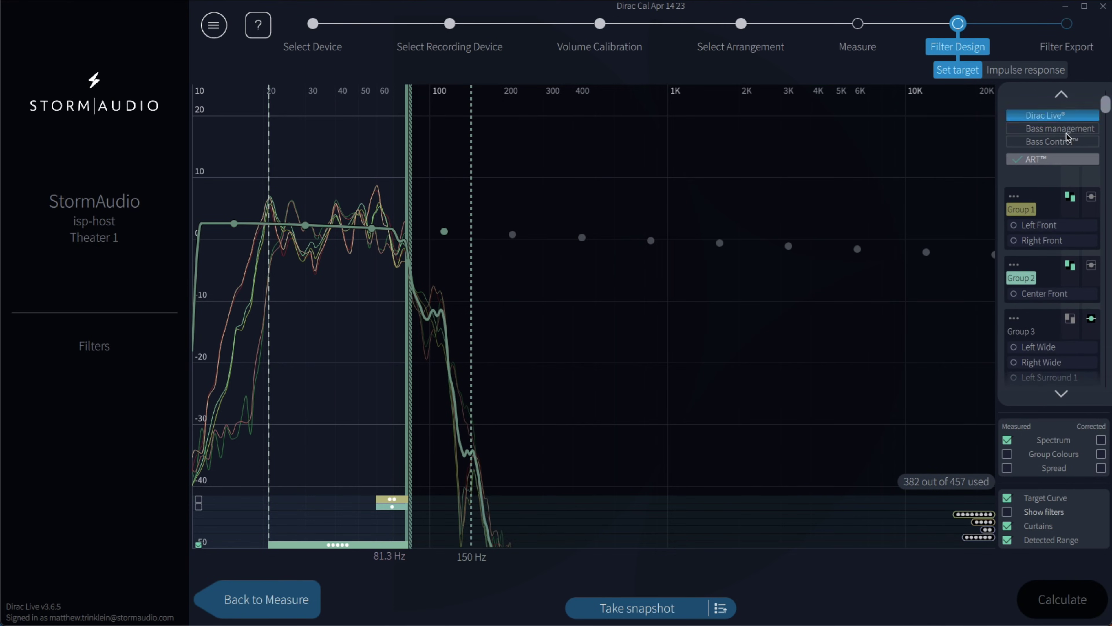
click(1043, 204)
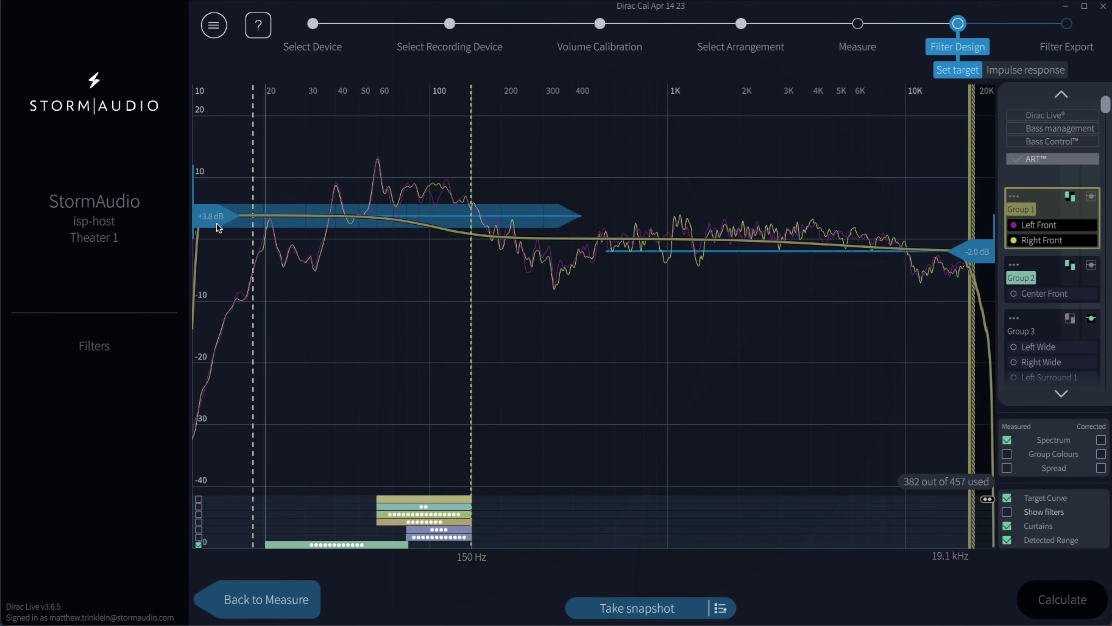
drag(216, 224, 218, 215)
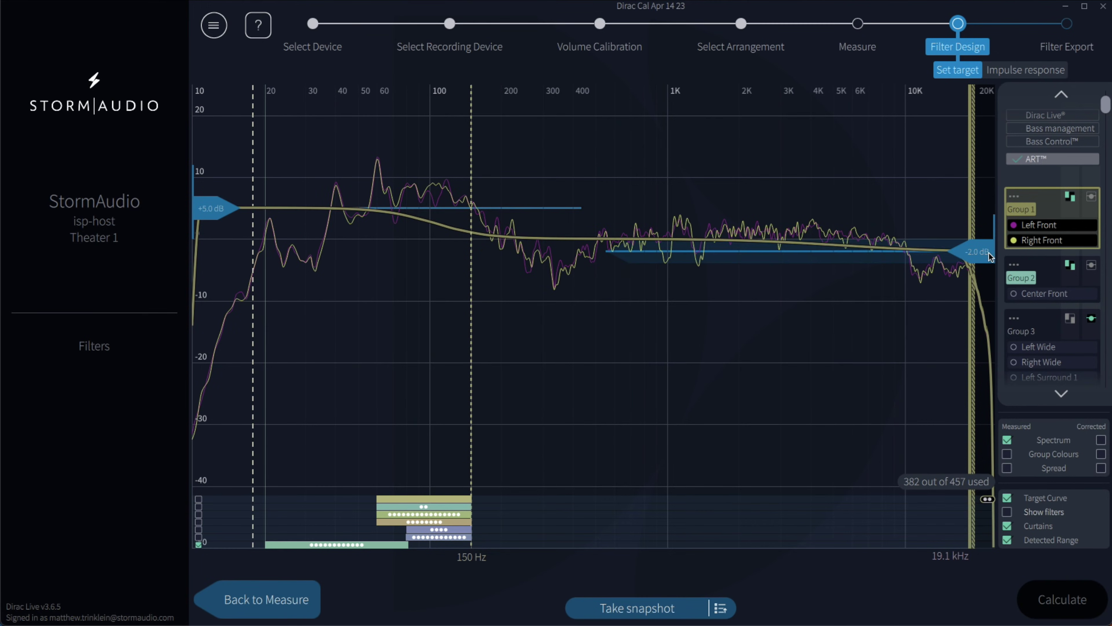
drag(989, 252, 991, 256)
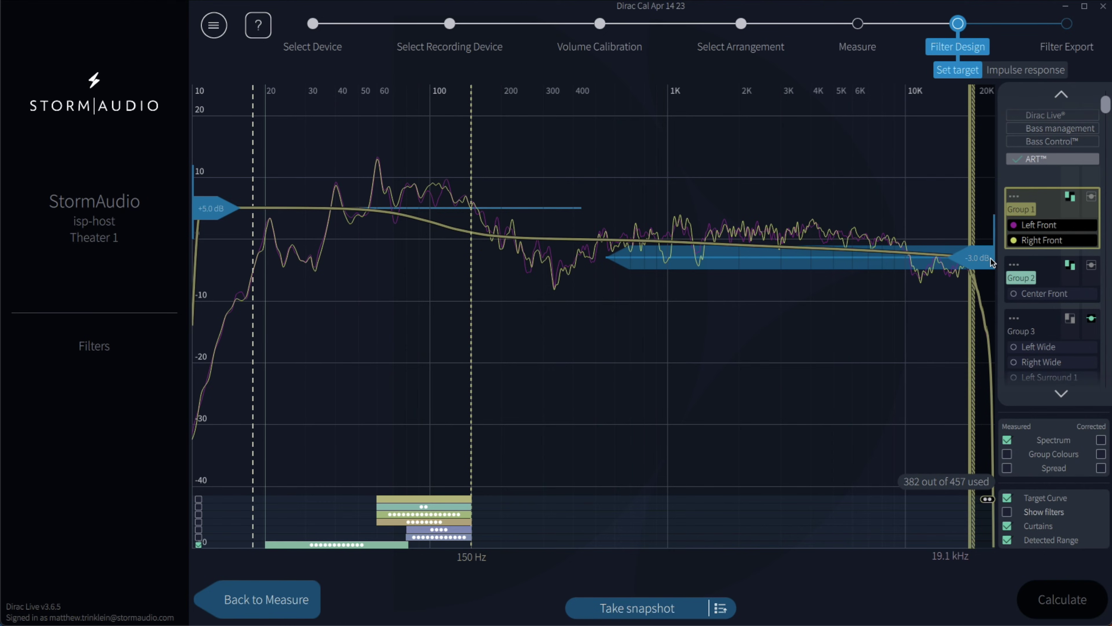
Load the LCR Cinema target curve from StormAudio DL Targets for Group 1.
click(214, 25)
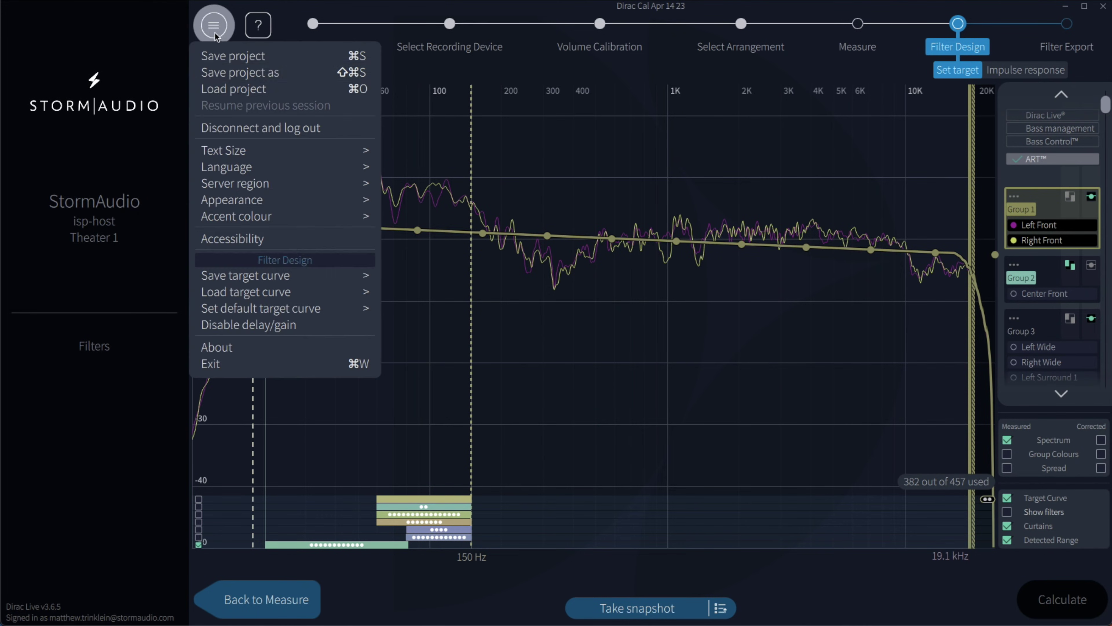
mouse_move(314, 294)
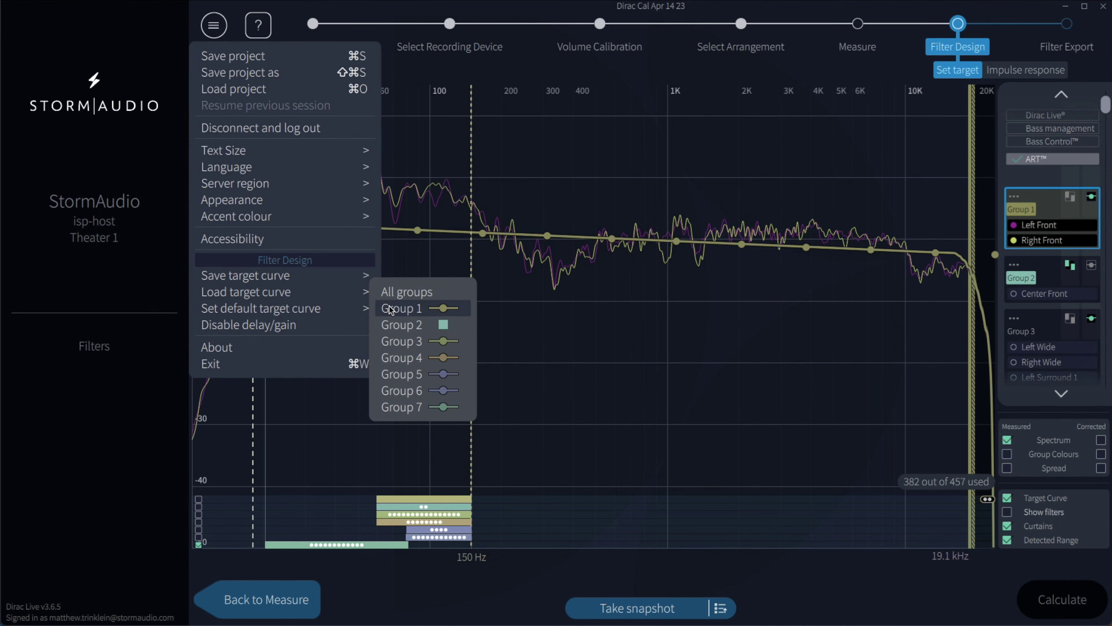
click(399, 308)
click(721, 168)
click(756, 142)
click(779, 331)
Load a target curve for Group 2.
click(1044, 294)
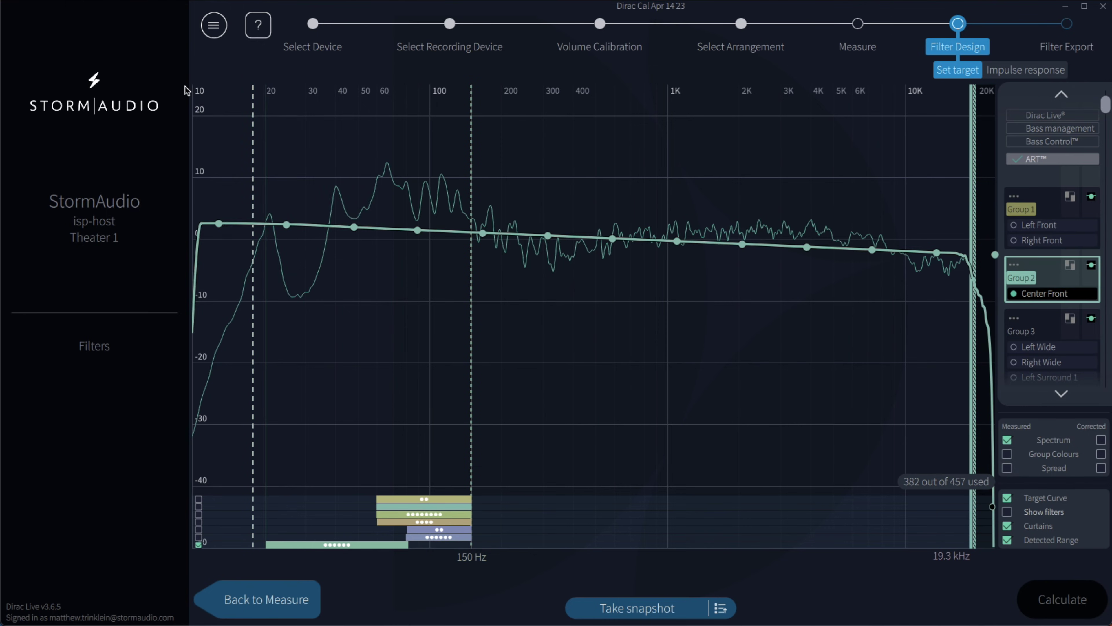
click(213, 25)
click(449, 318)
double_click(759, 144)
click(1021, 331)
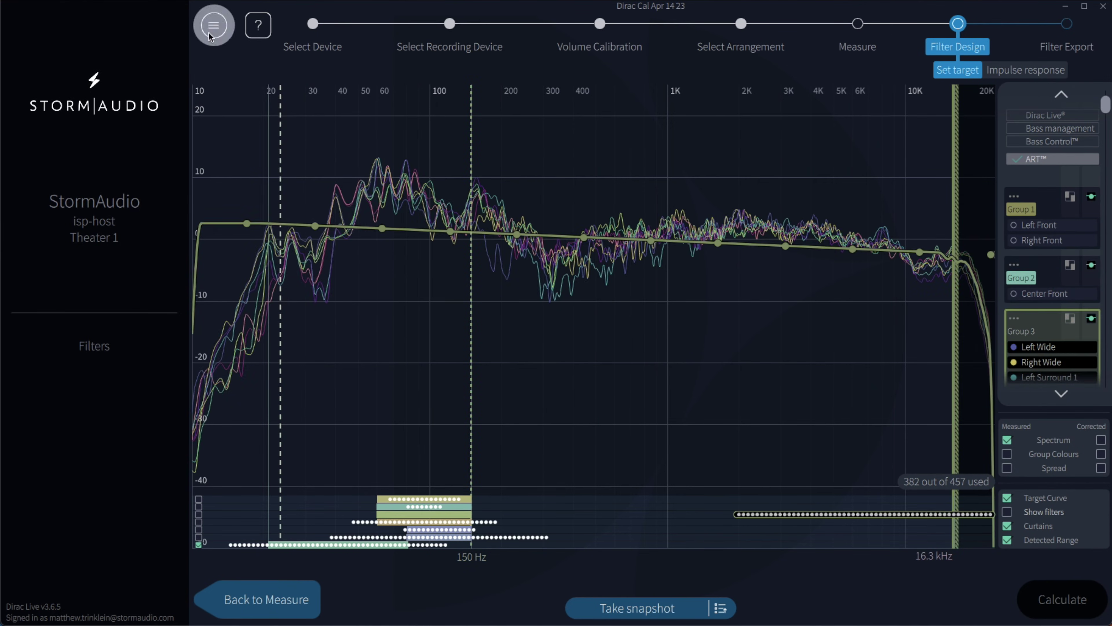
Load the surround target curve for Group 3.
click(214, 25)
mouse_move(306, 293)
click(446, 334)
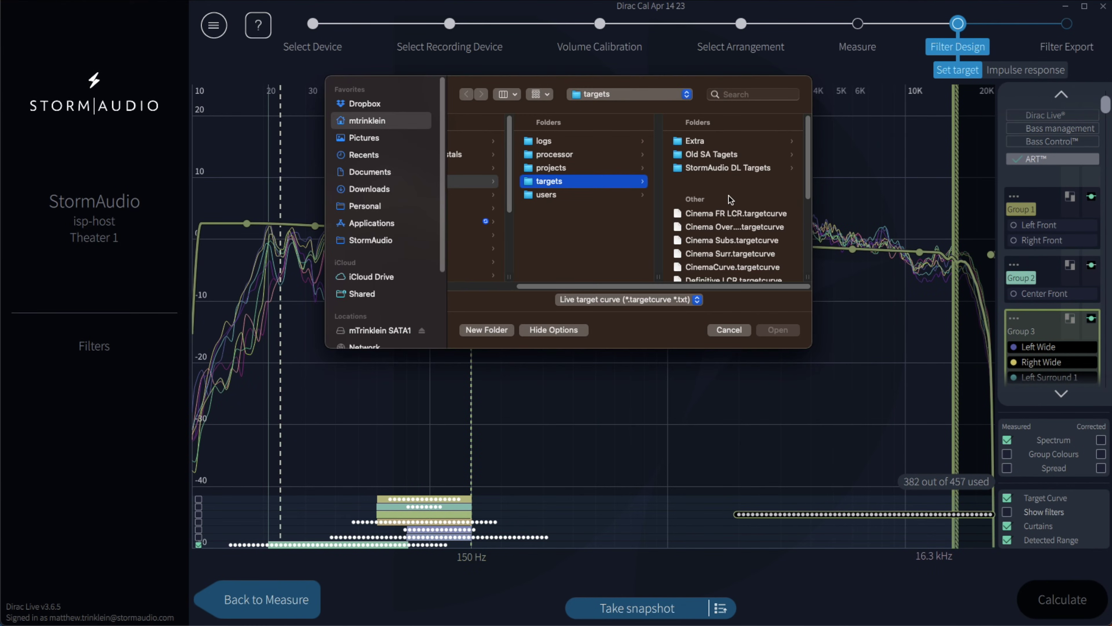
click(743, 168)
click(784, 331)
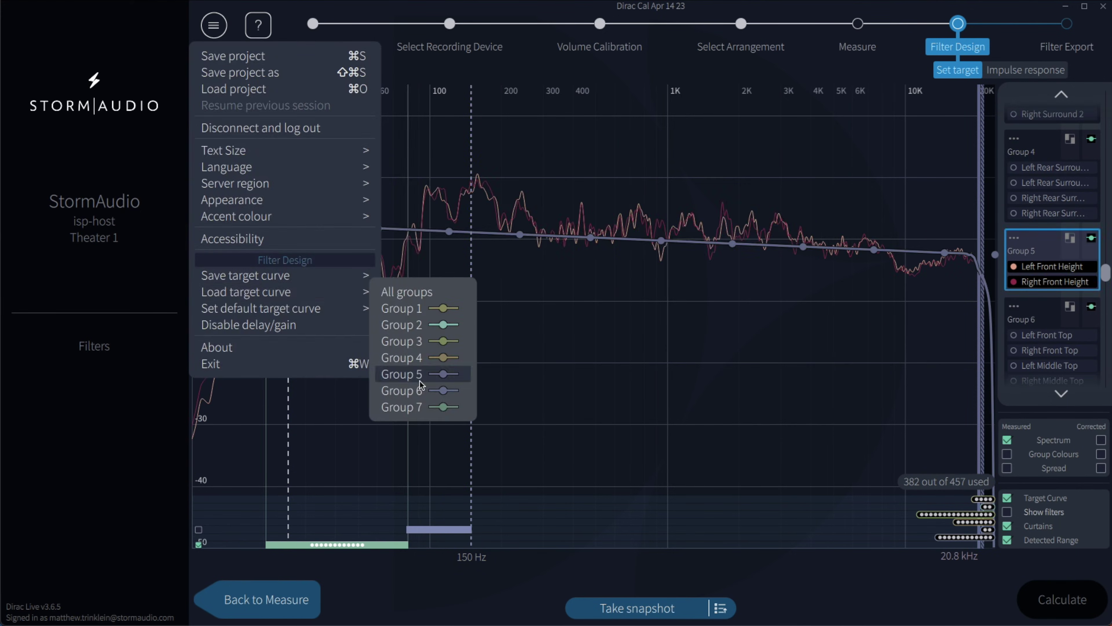
Load the Subwoofer Cinema target curve for Group 7.
click(214, 24)
mouse_move(307, 291)
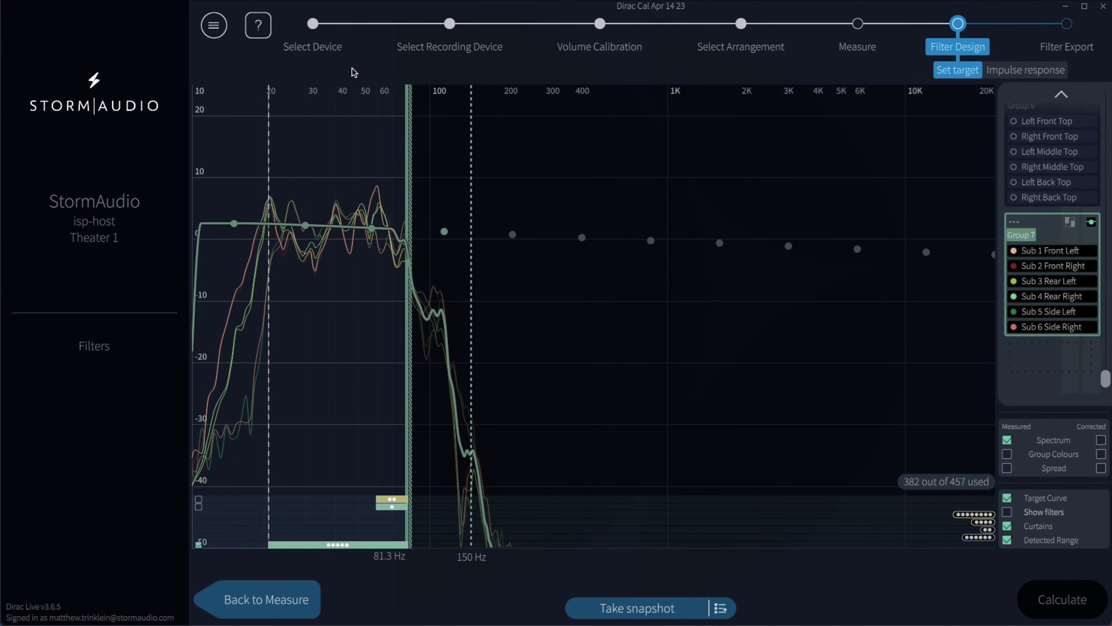
click(213, 25)
mouse_move(333, 298)
click(427, 407)
click(718, 167)
click(744, 154)
click(778, 330)
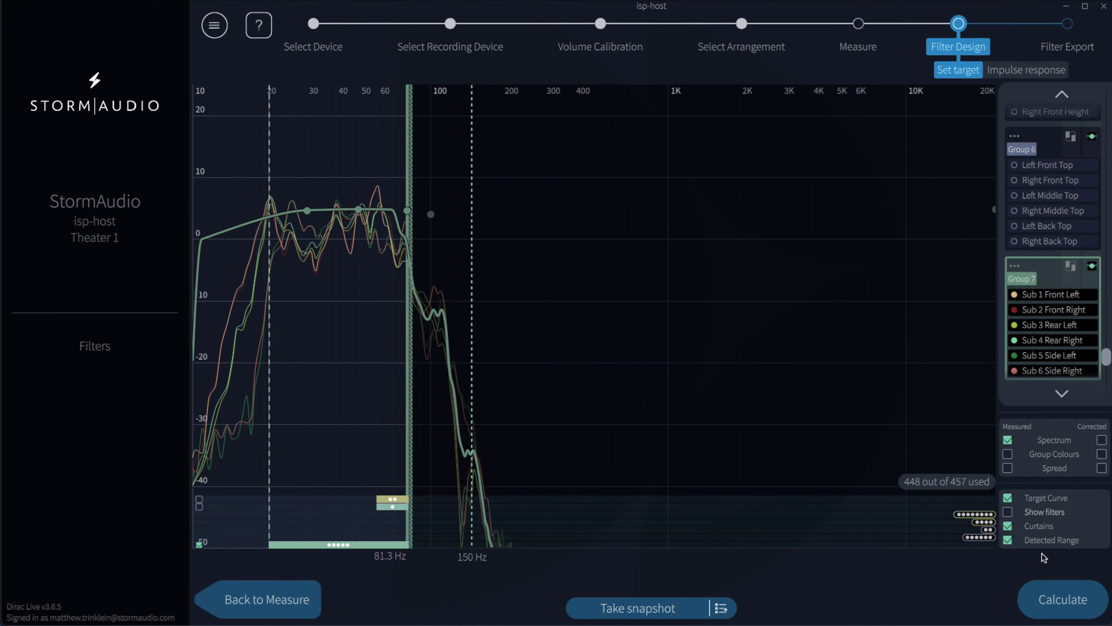
Calculate the ART correction filters and proceed to the Filter Export step.
click(1064, 601)
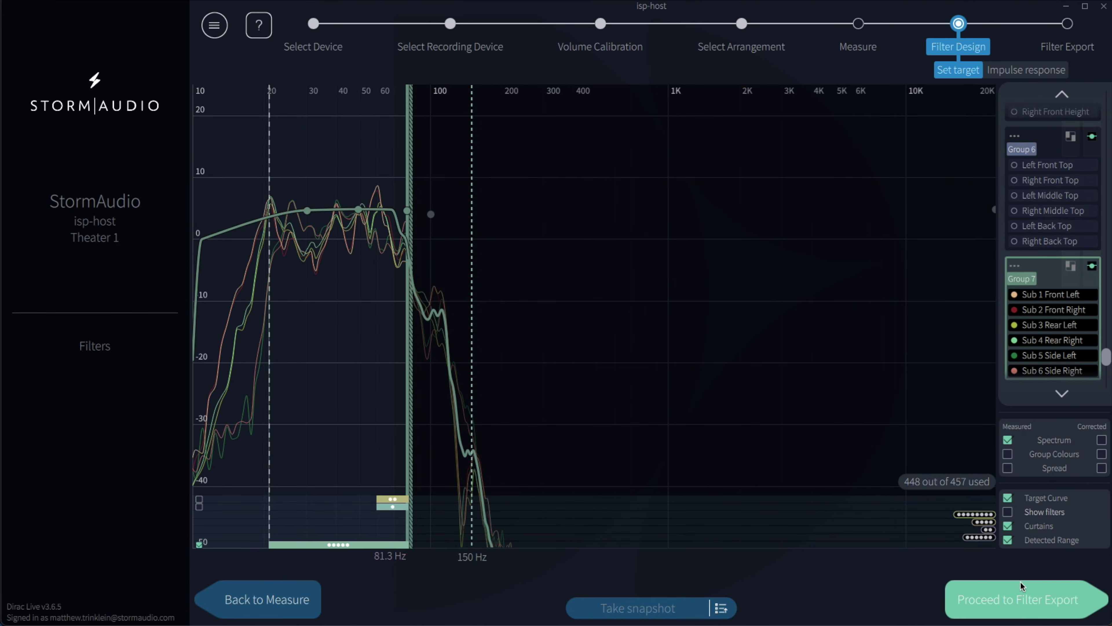
click(1020, 592)
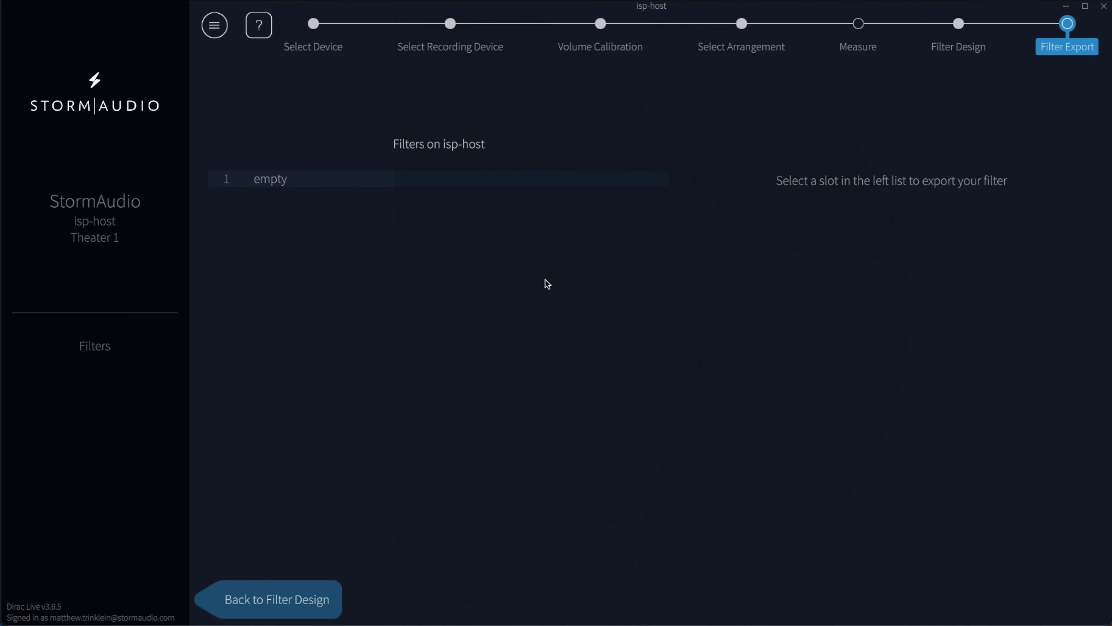
Export the filter to empty slot 1 on isp-host, named 'DL ART 1' with description 'First Pass'.
click(313, 181)
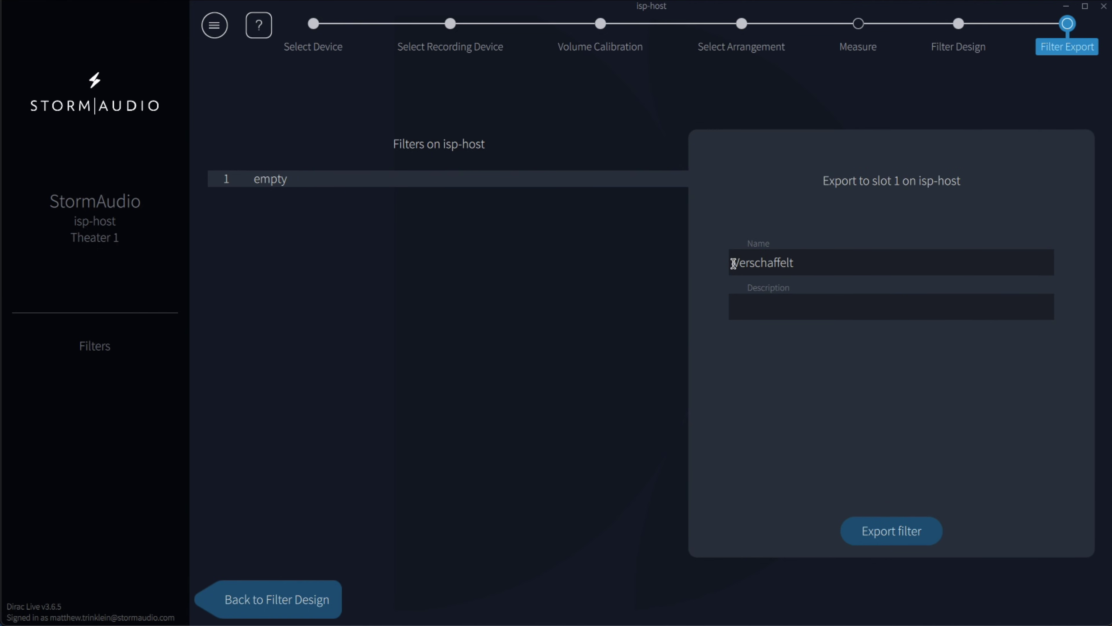
drag(733, 263, 793, 263)
text(DL ART 1)
click(801, 307)
text(First Pass)
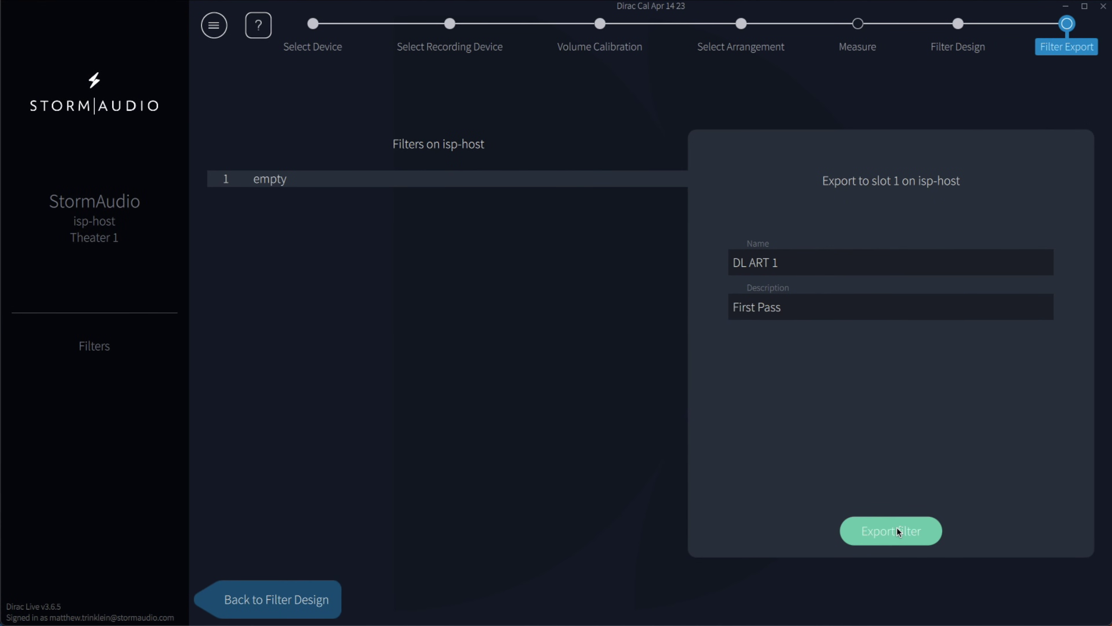
click(897, 529)
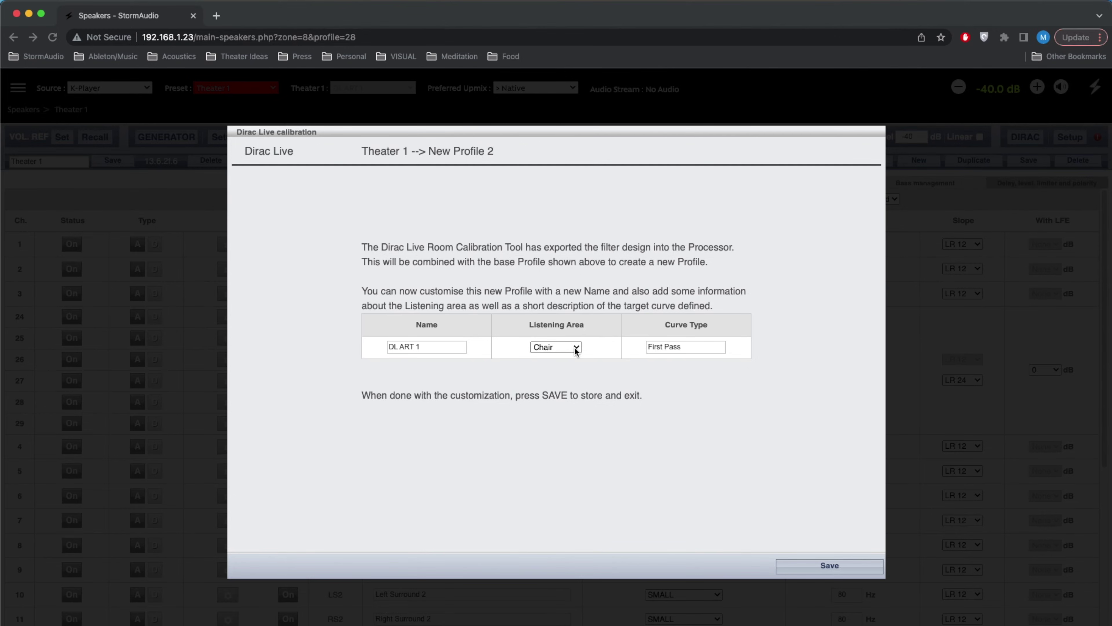
Set the DL ART 1 profile's listening area to Sofa and save it.
click(574, 347)
click(574, 358)
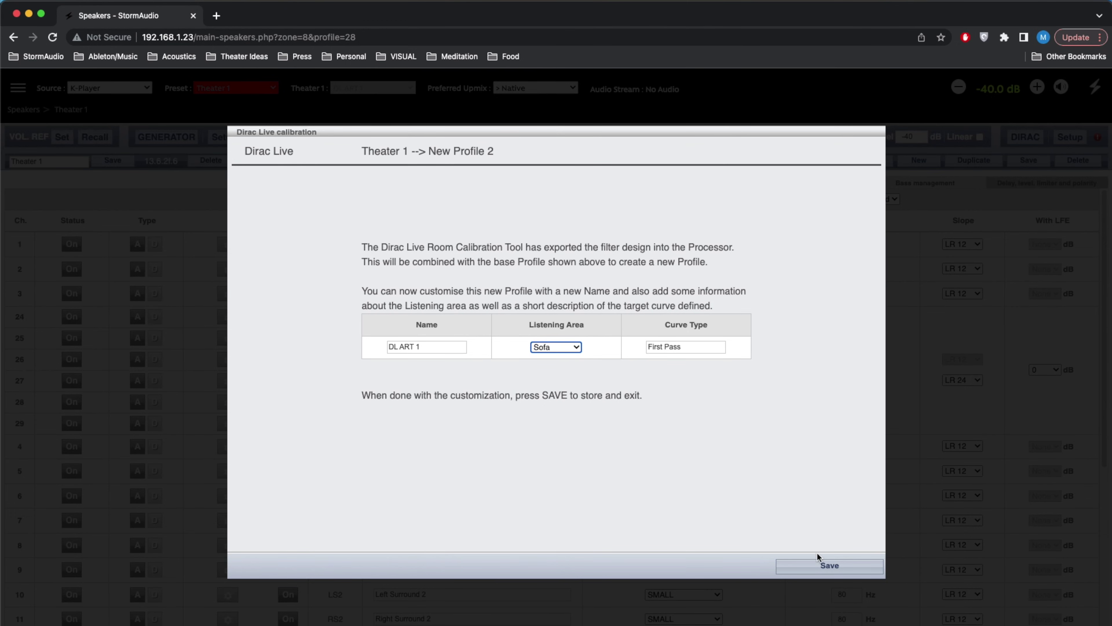
click(826, 564)
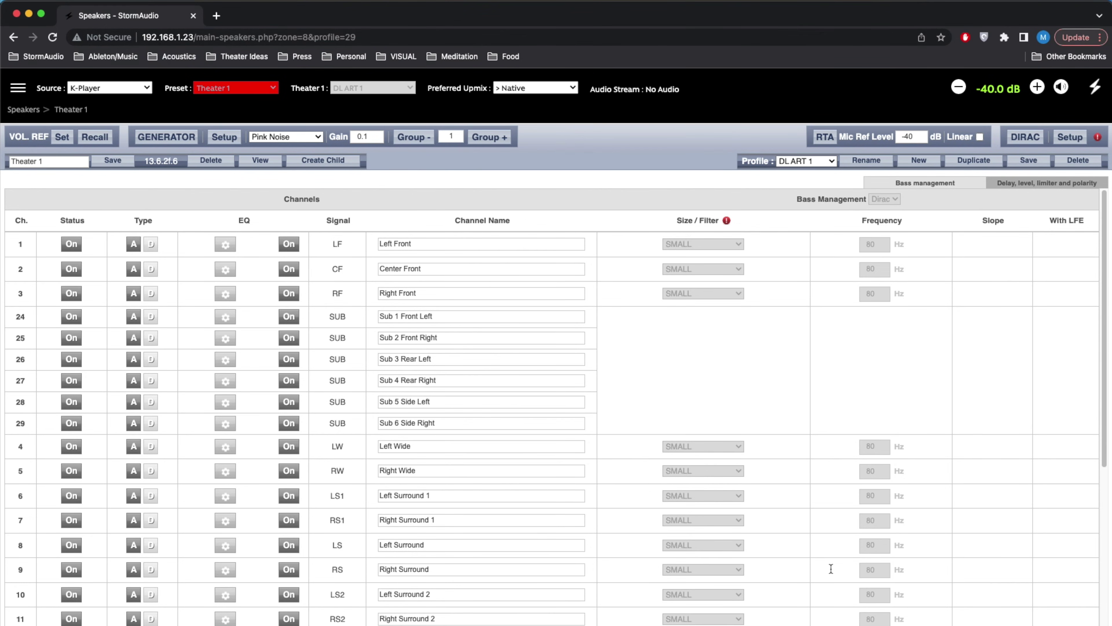
Show the per-channel delay, level, limiter and polarity settings, keeping level headroom at +6 dB.
click(1078, 186)
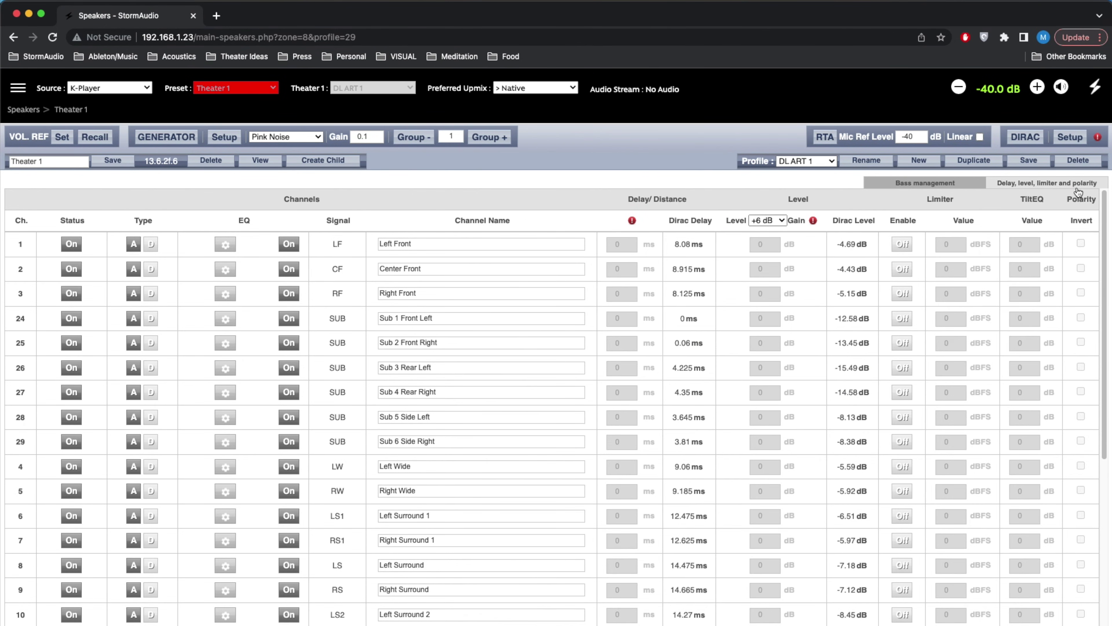
click(779, 224)
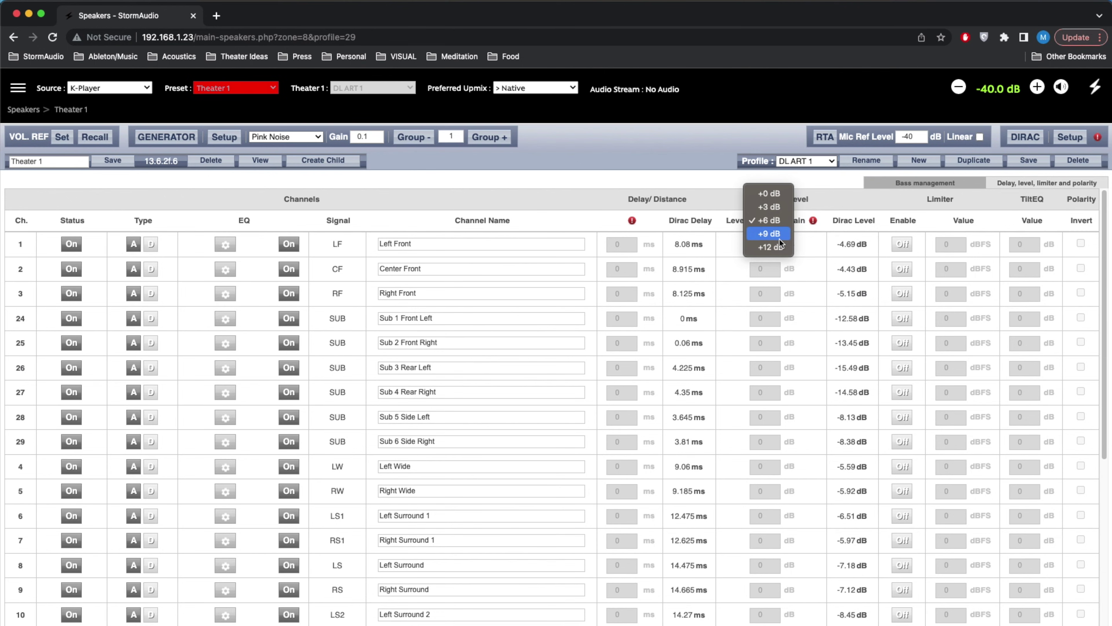
click(823, 202)
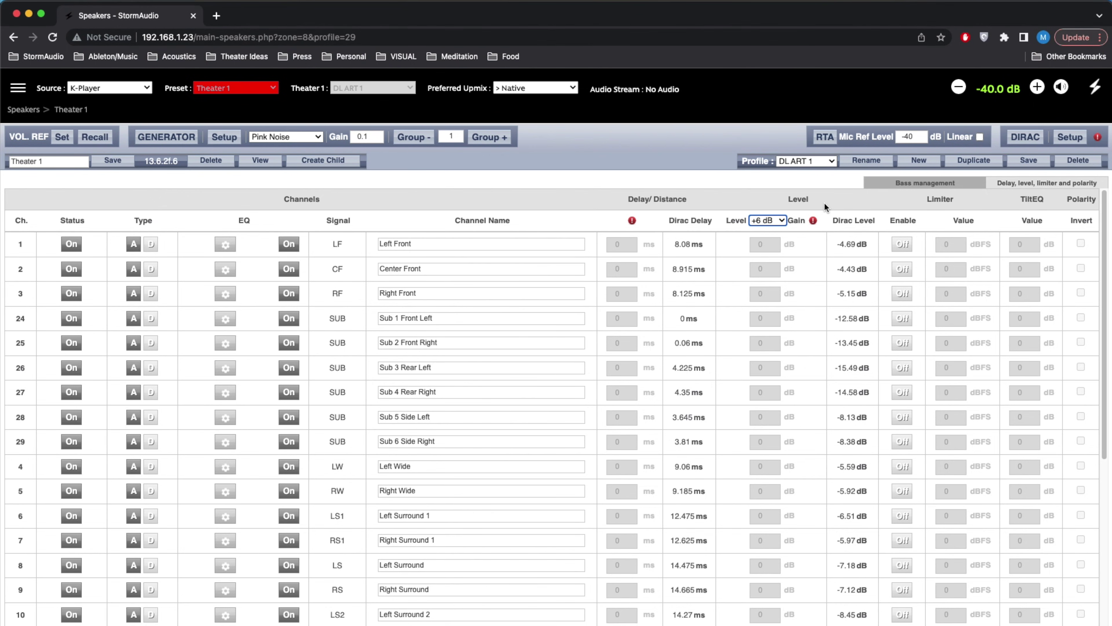
Duplicate DL ART 1, rename the copy from 'DL ART 1-1' to 'DL ART 1a', and save.
click(999, 160)
click(1013, 184)
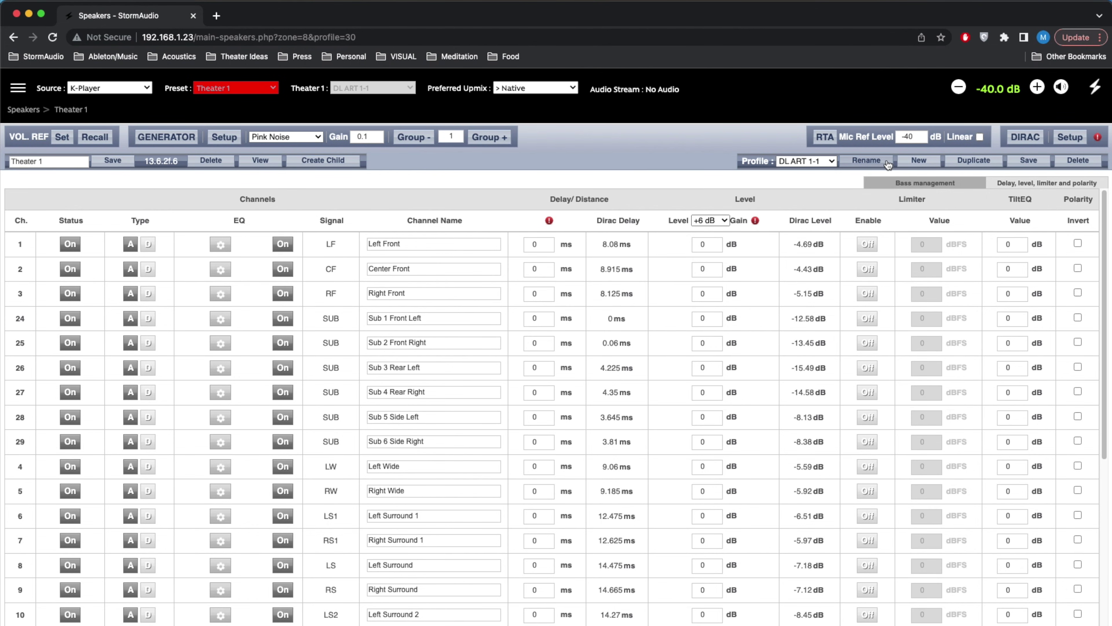
click(876, 163)
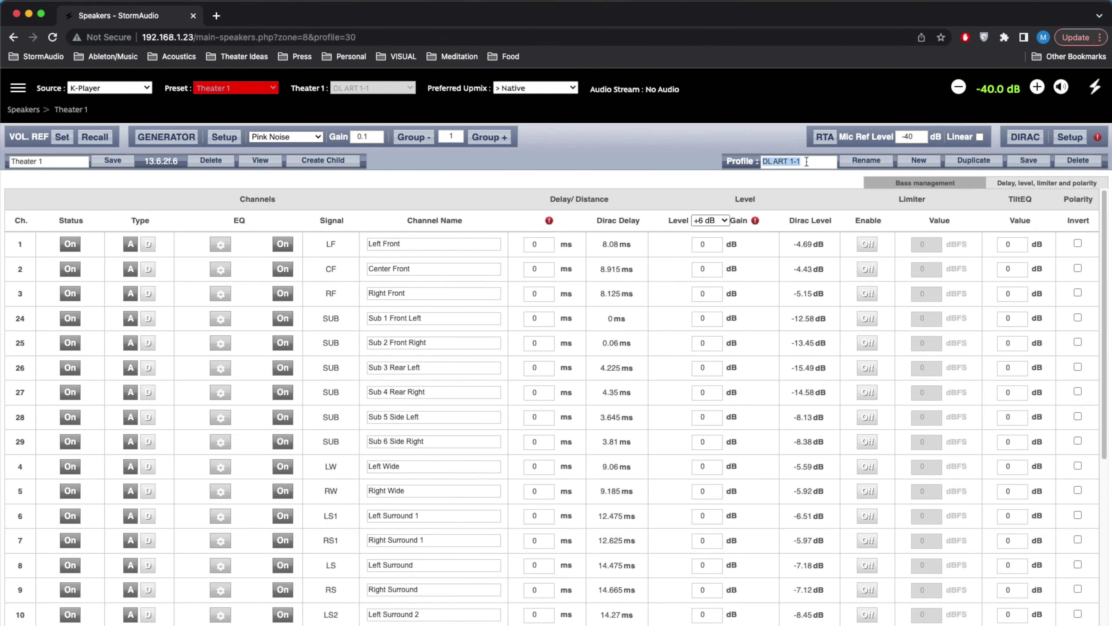
key(Right)
text(a)
click(1039, 166)
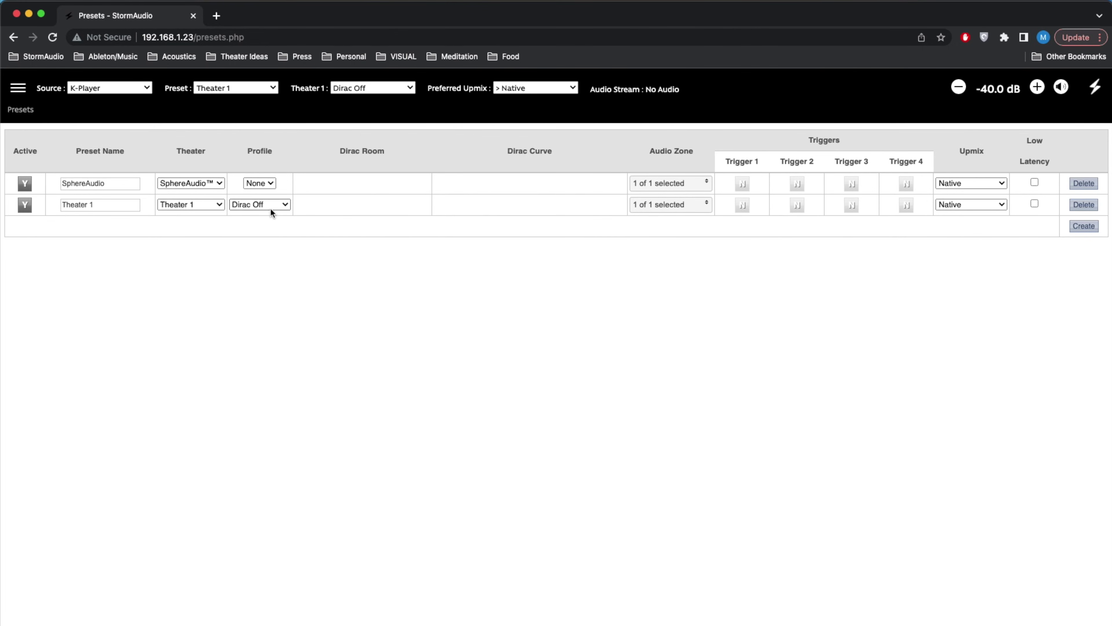
Choose DL ART 1a as the profile in the Theater 1 preset row.
click(277, 204)
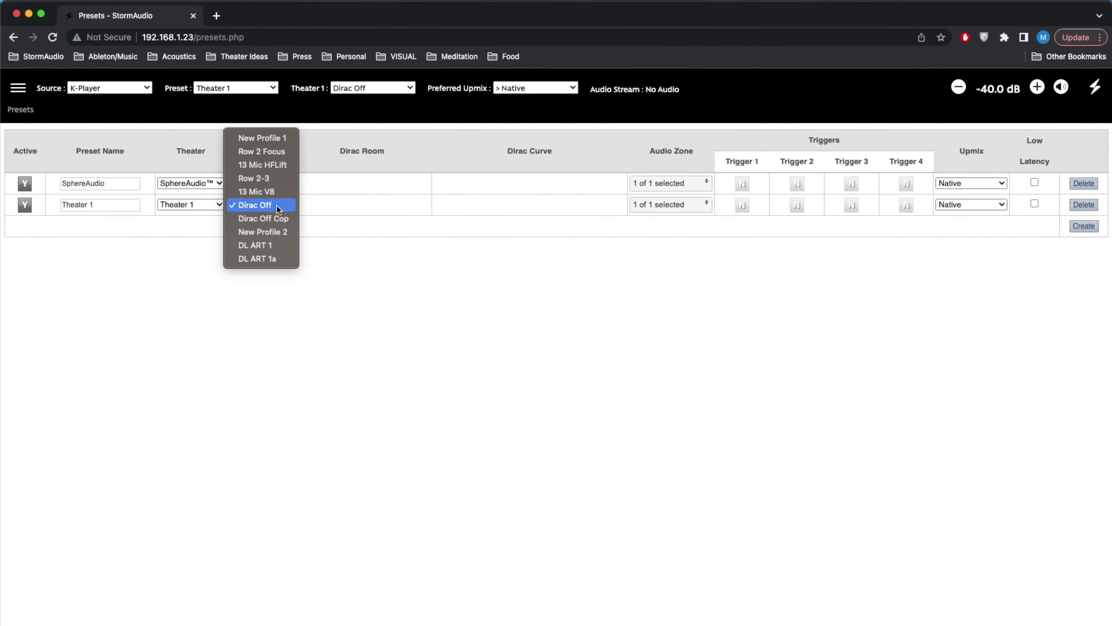
click(282, 253)
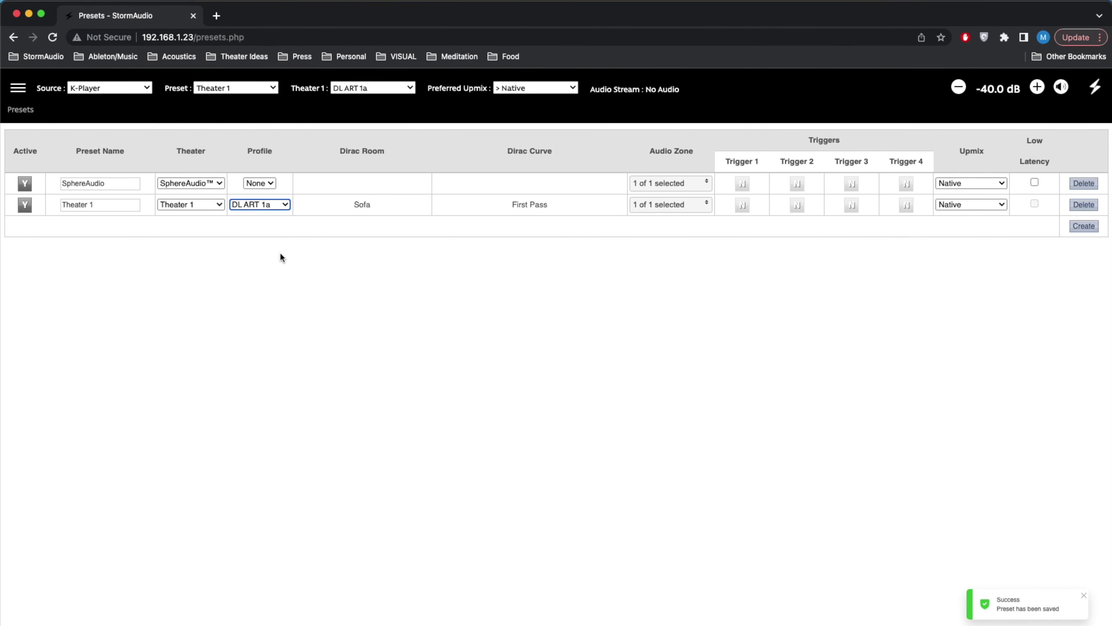